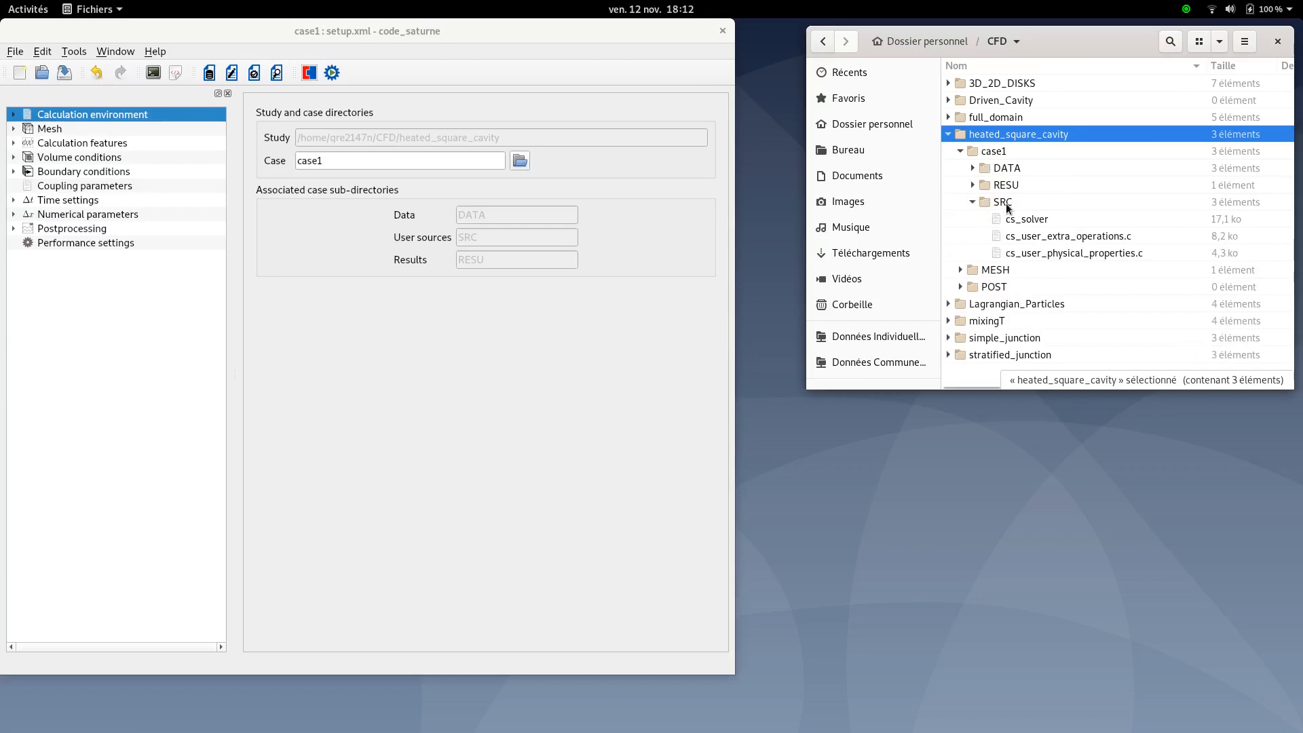
- Collapse the case1 and heated_square_cavity folders in the file manager, and save the case setup in code_saturne
{"action": "left_click", "coordinate": [961, 153]}
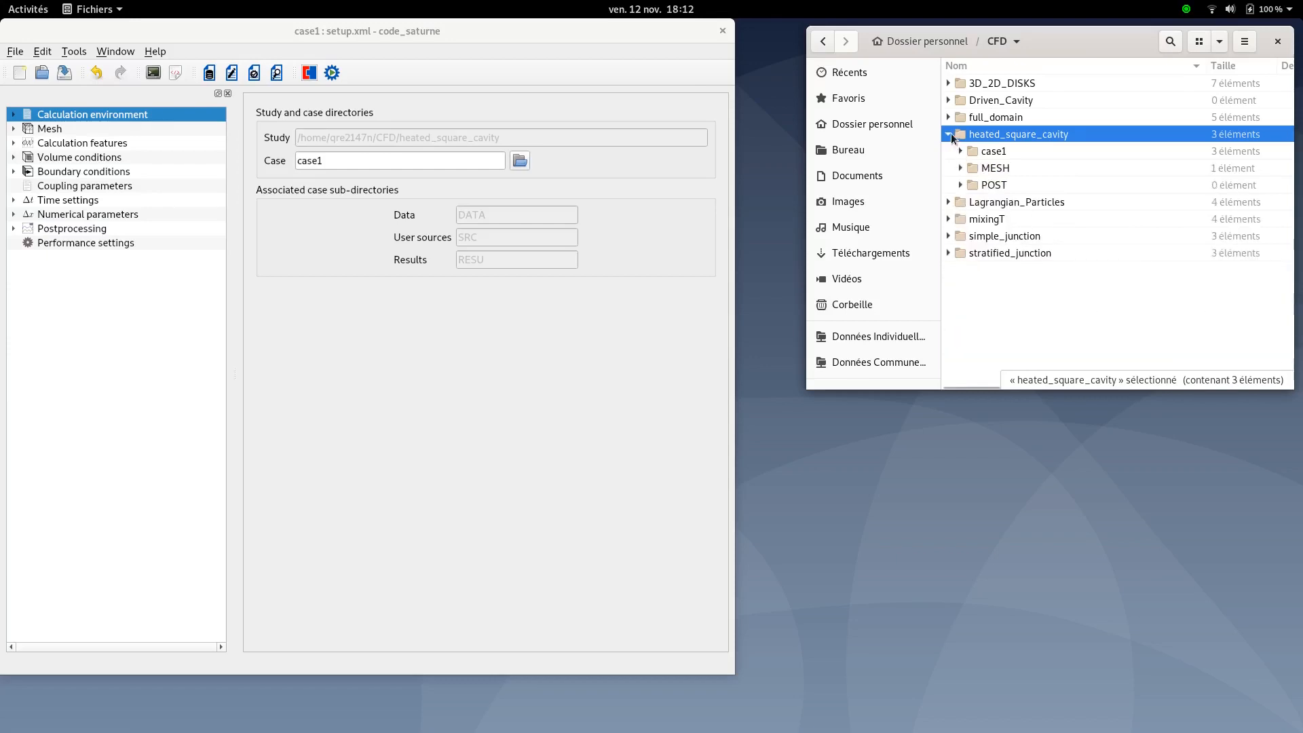
{"action": "left_click", "coordinate": [948, 135]}
{"action": "left_click", "coordinate": [502, 36]}
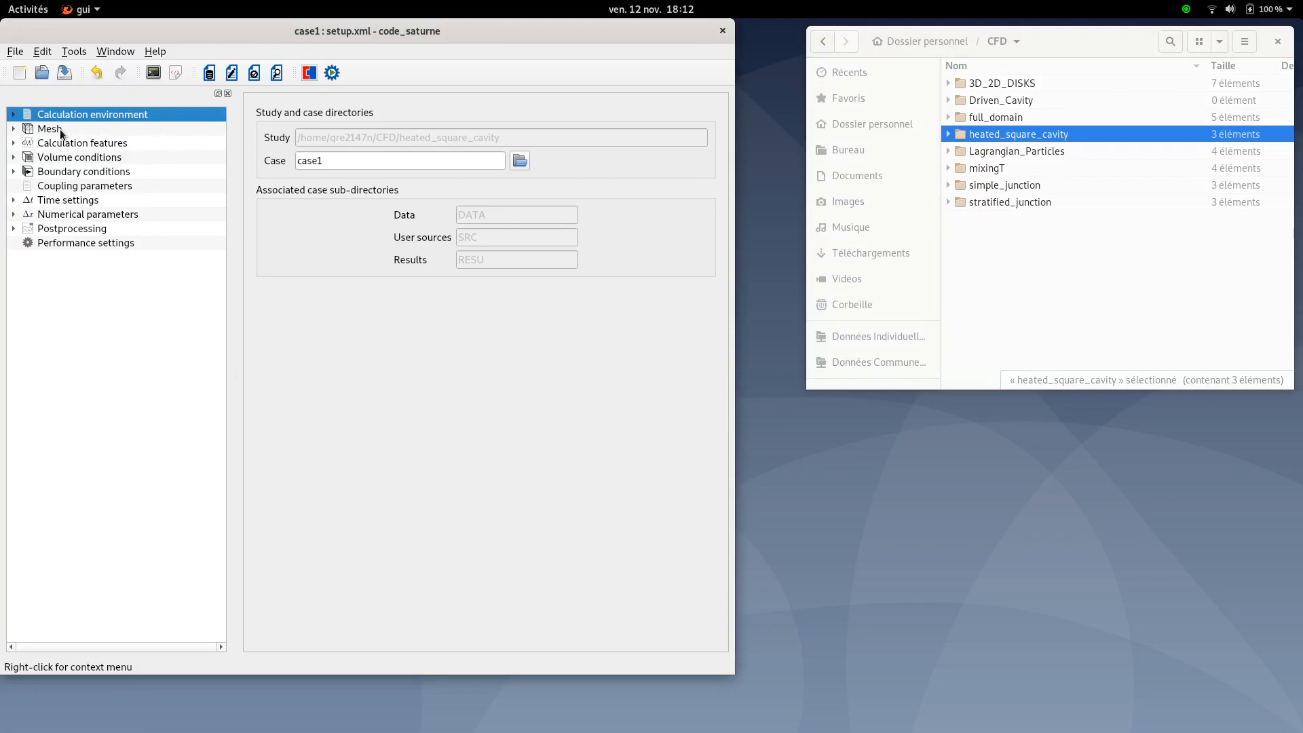
{"action": "left_click", "coordinate": [63, 72]}
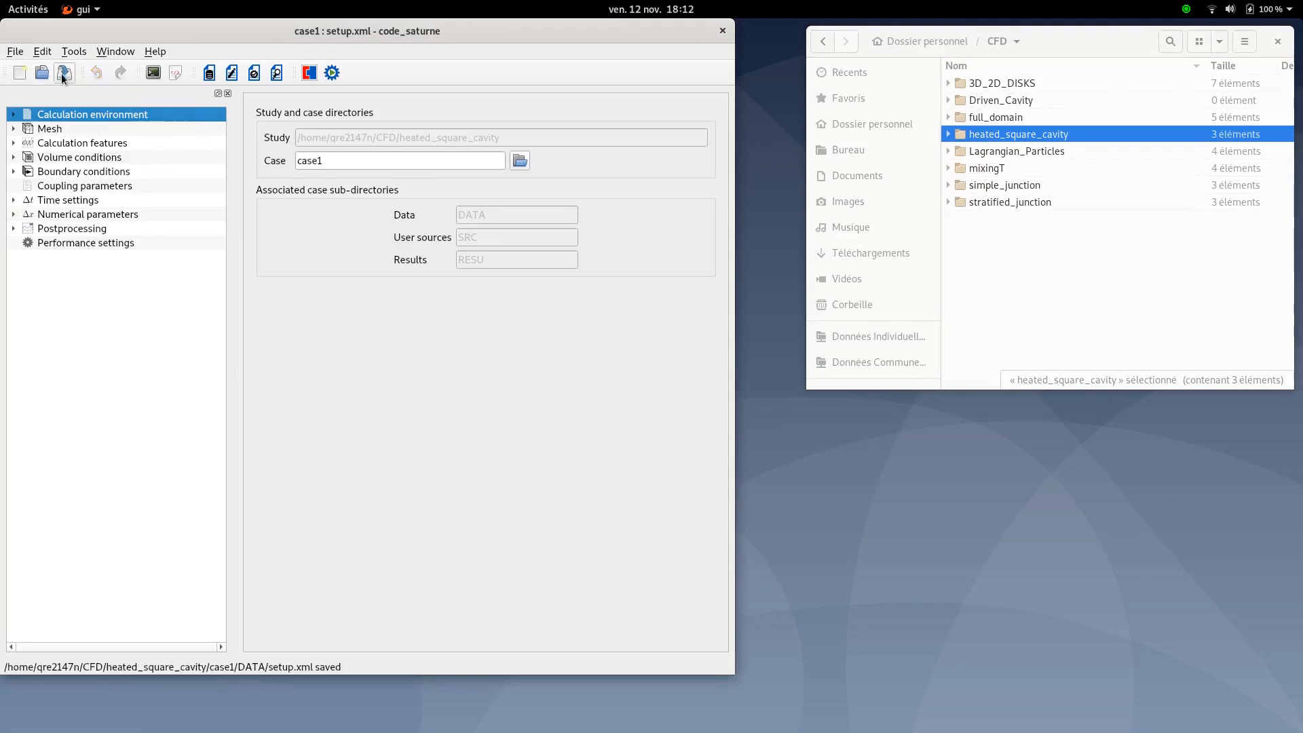
- Review the mesh import settings and the boundary zone definitions, and save the case
{"action": "left_click", "coordinate": [58, 128]}
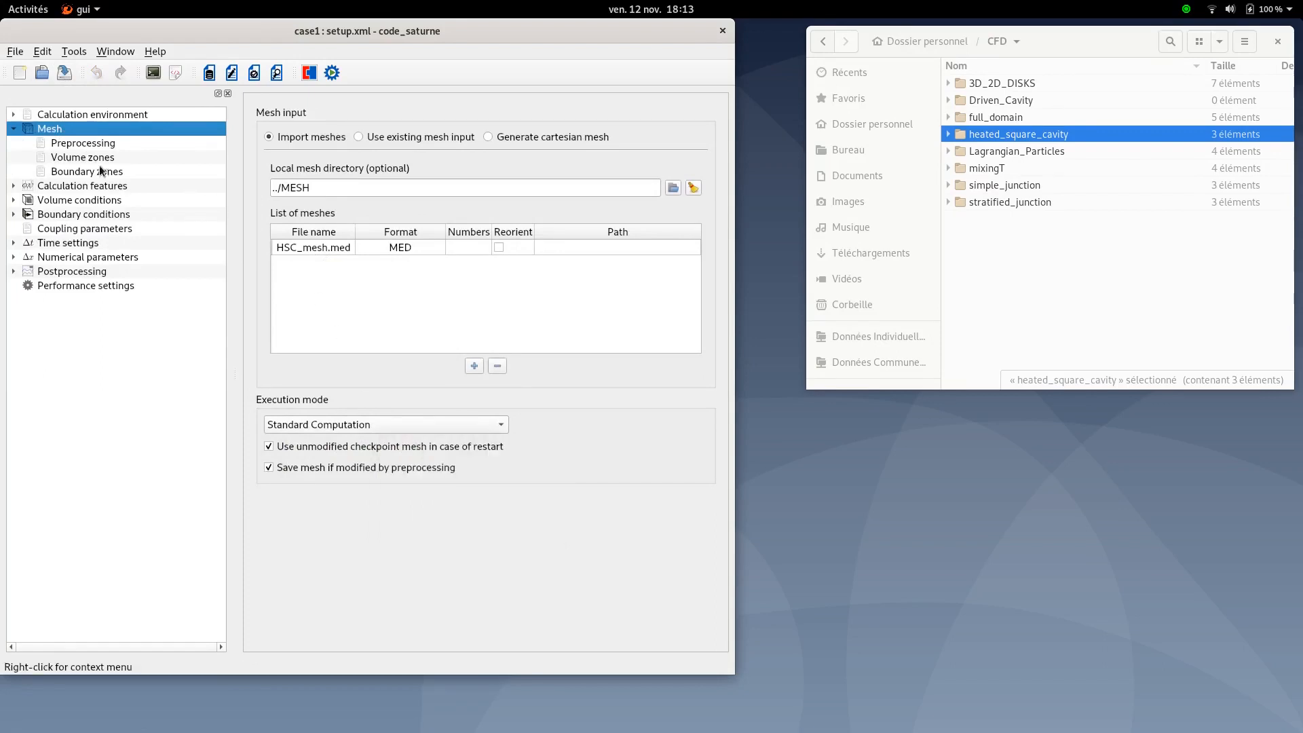
{"action": "left_click", "coordinate": [82, 173]}
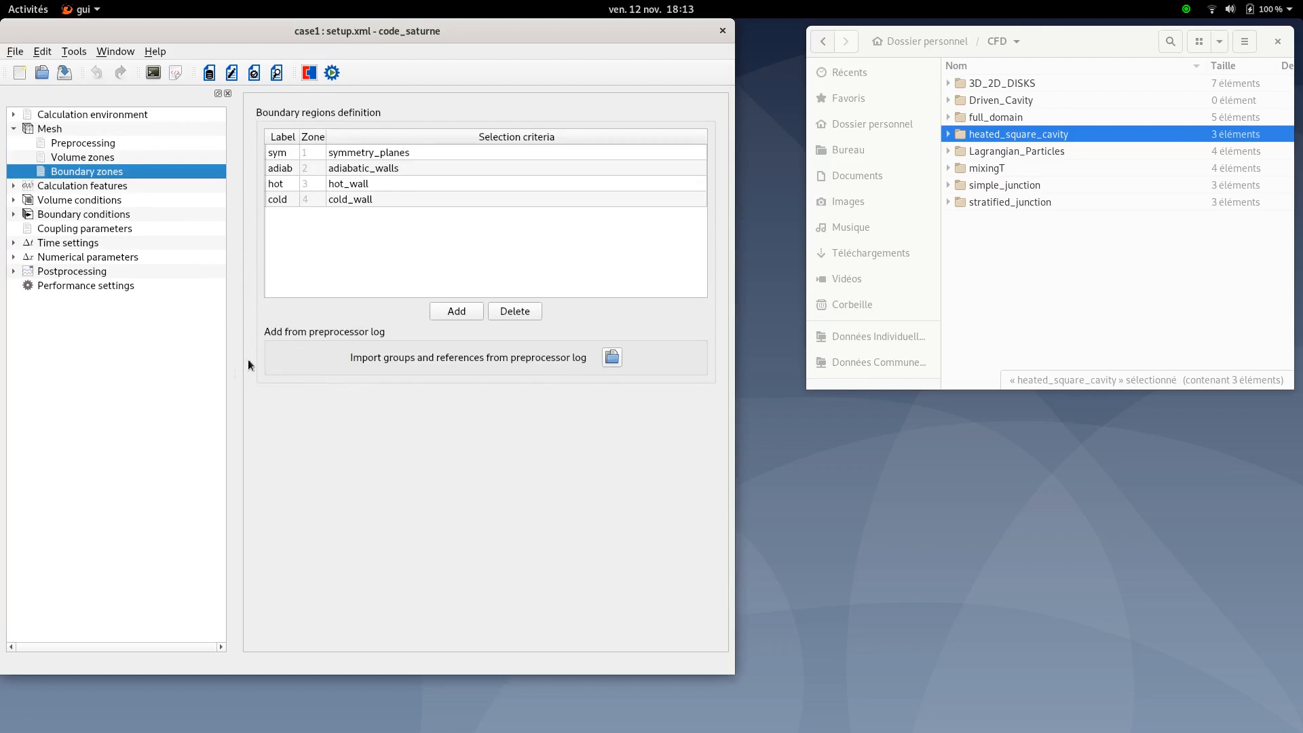
{"action": "left_click", "coordinate": [13, 128]}
{"action": "left_click", "coordinate": [57, 72]}
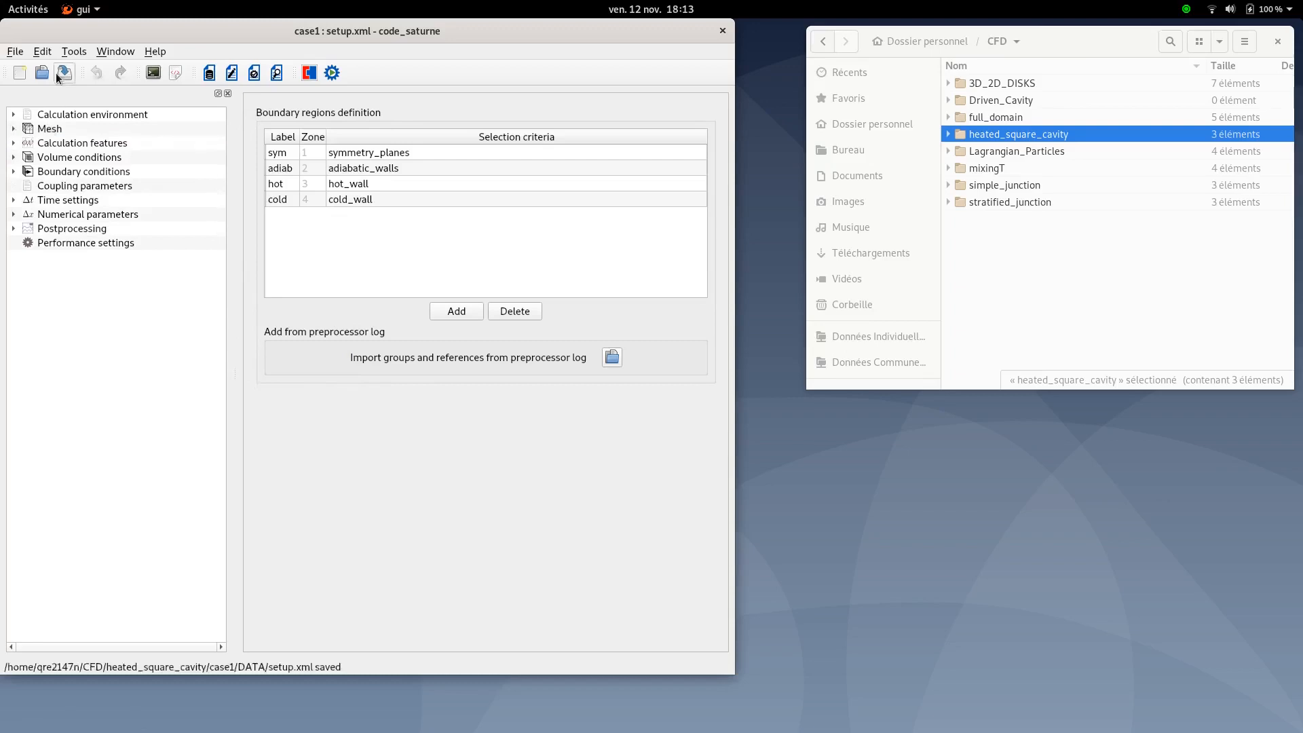
- Review the calculation features: the flow model, turbulence model, thermal model and body forces
{"action": "left_click", "coordinate": [68, 144]}
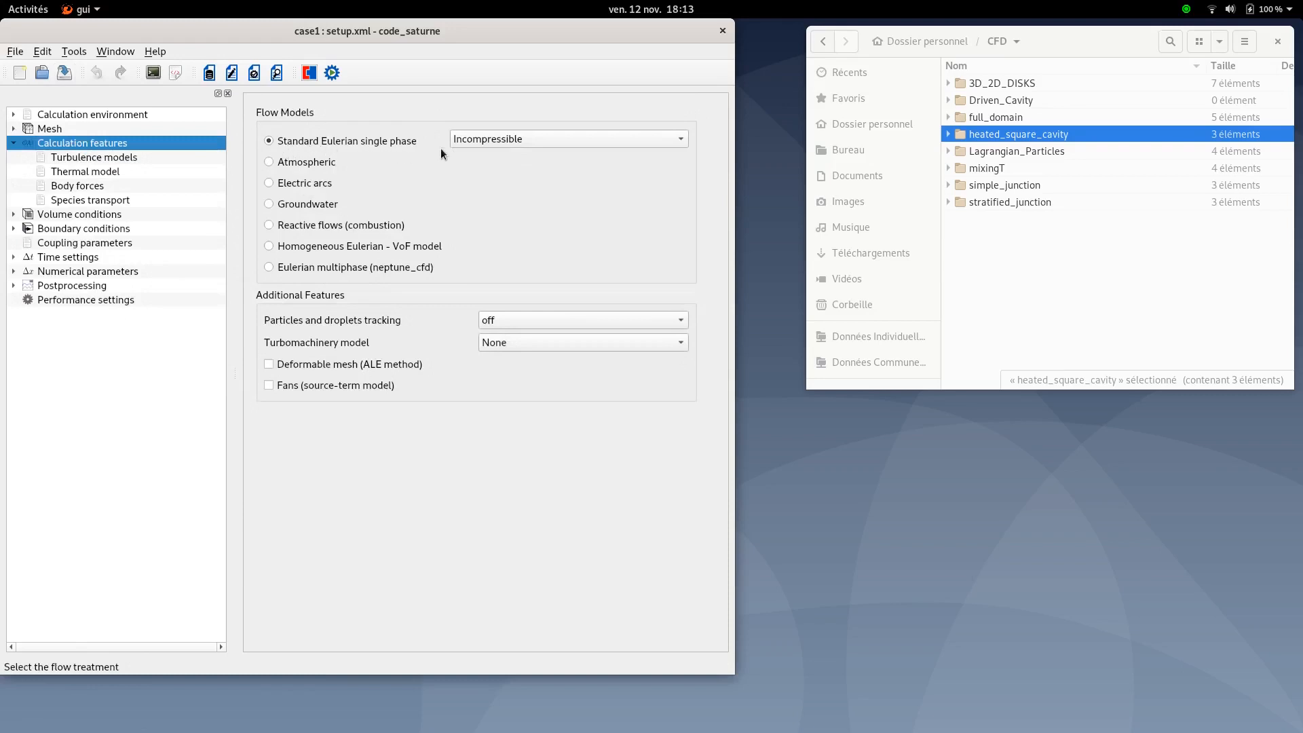
{"action": "left_click", "coordinate": [84, 159]}
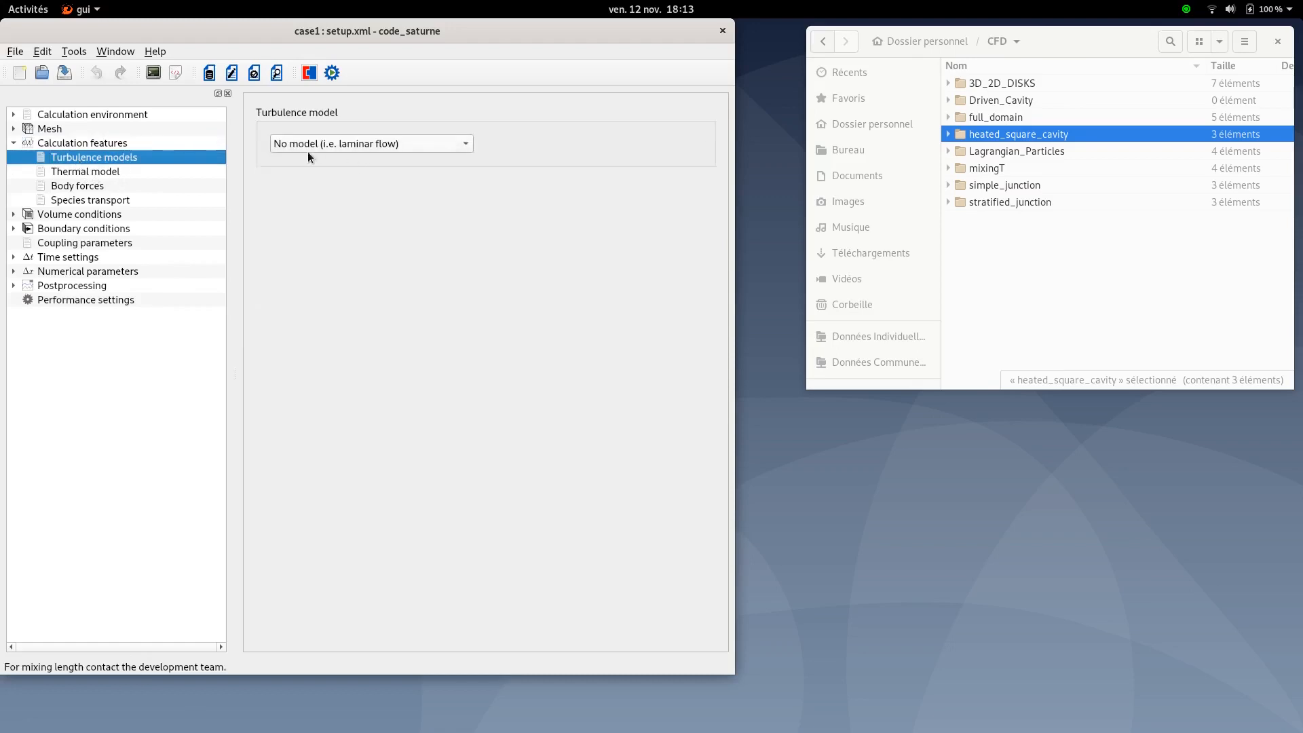
{"action": "left_click", "coordinate": [78, 174]}
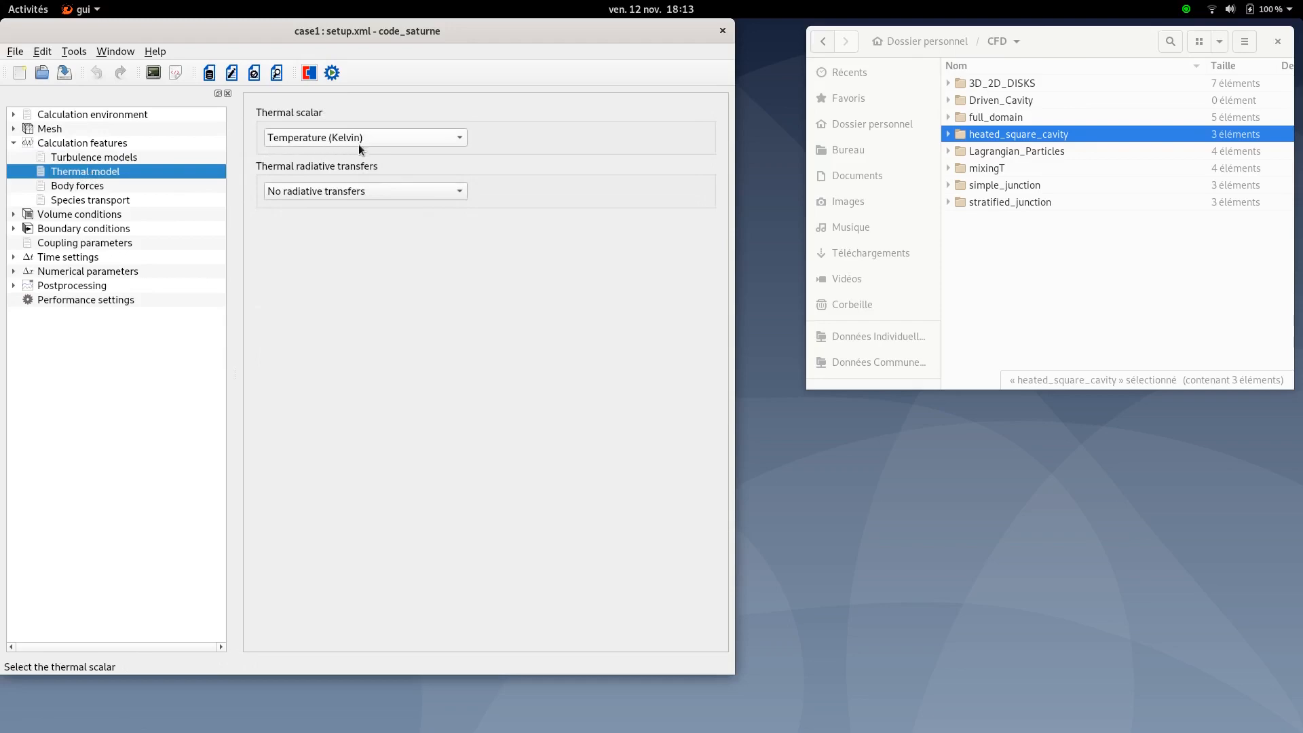
{"action": "left_click", "coordinate": [64, 187]}
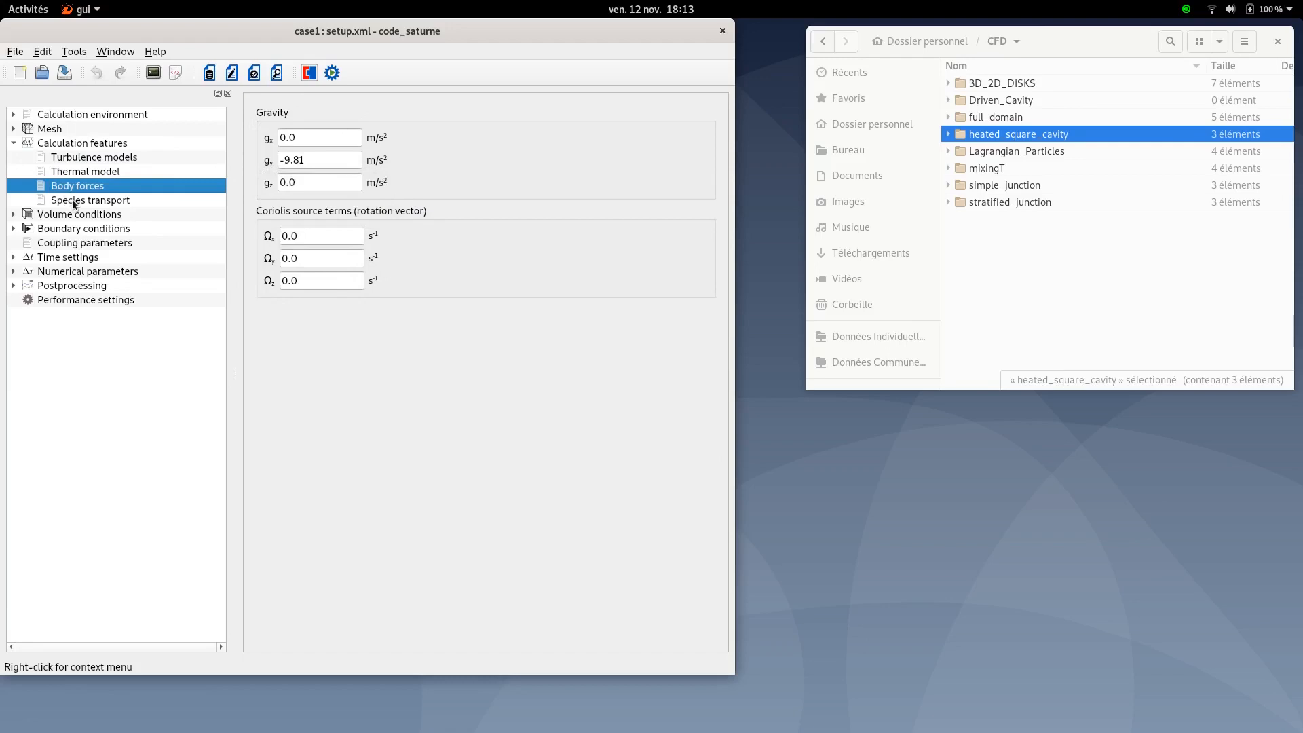
{"action": "left_click", "coordinate": [14, 143]}
{"action": "double_click", "coordinate": [55, 145]}
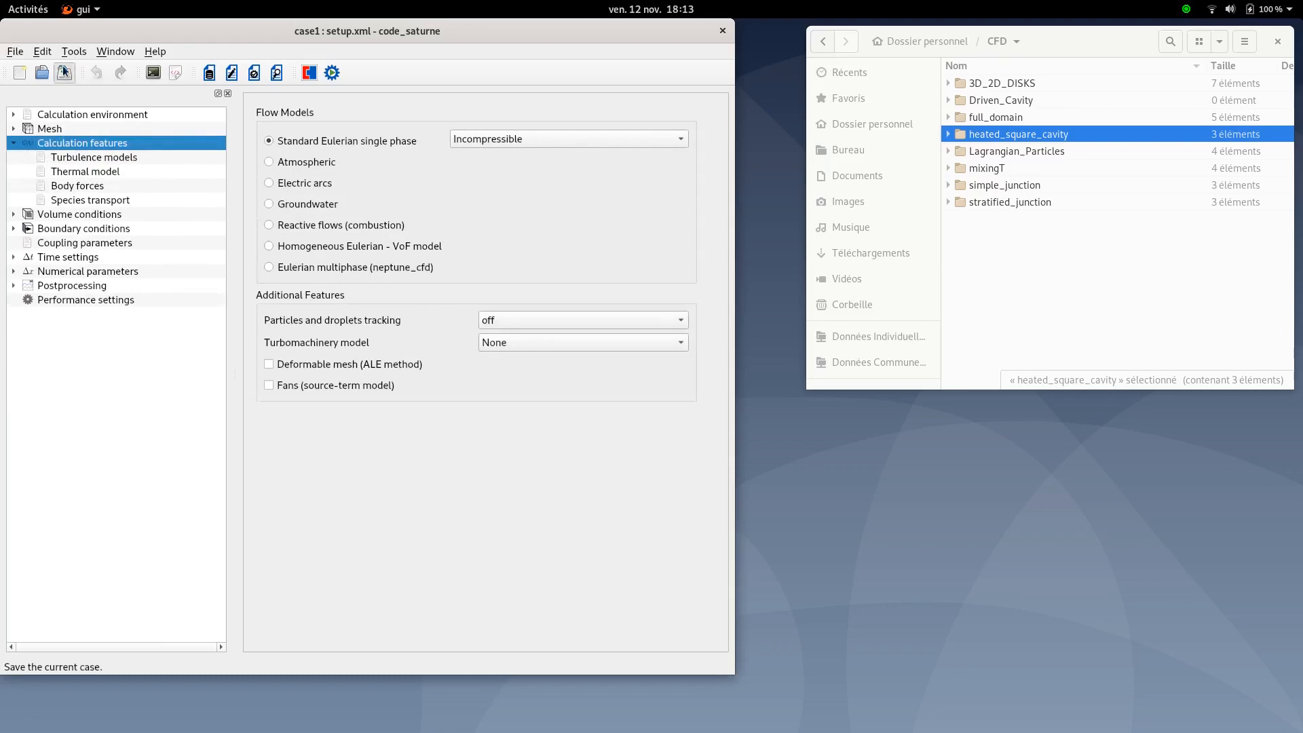
{"action": "left_click", "coordinate": [14, 143]}
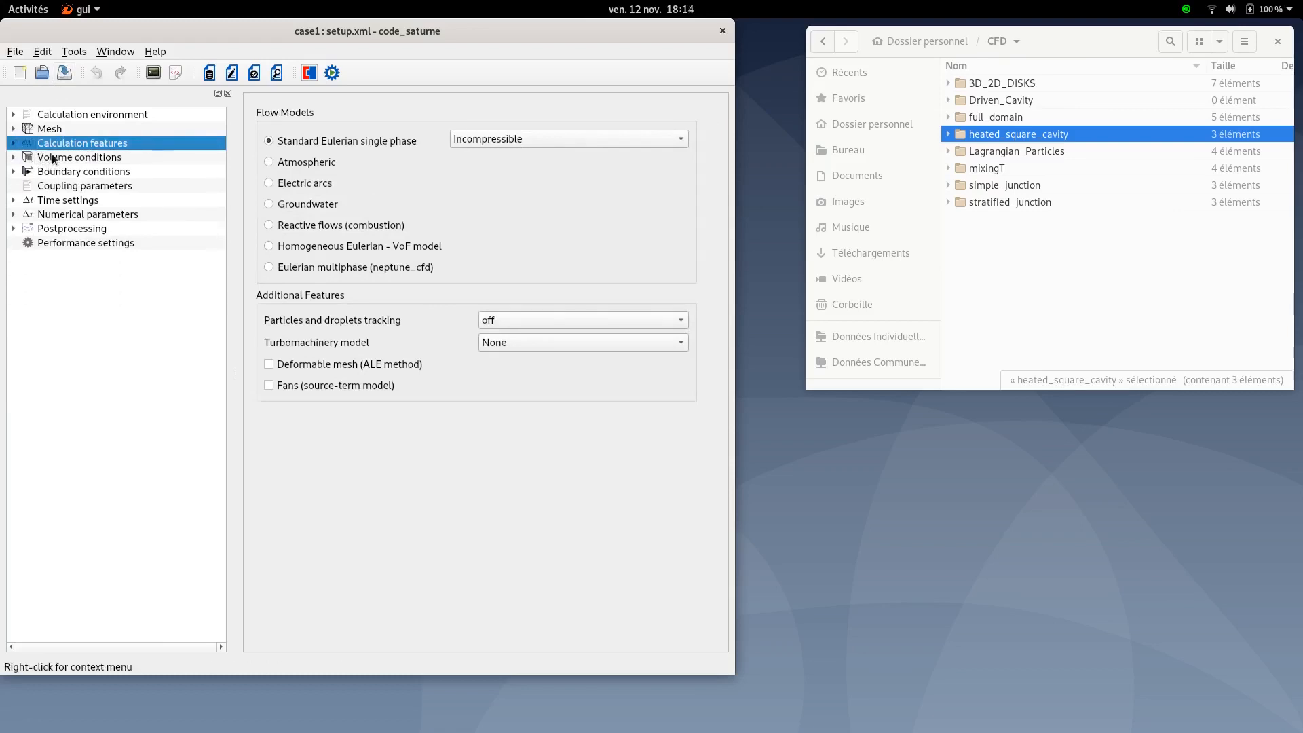
- Check the volume zone types and accept the existing thermal and velocity initialization formulas for all_cells
{"action": "double_click", "coordinate": [53, 157]}
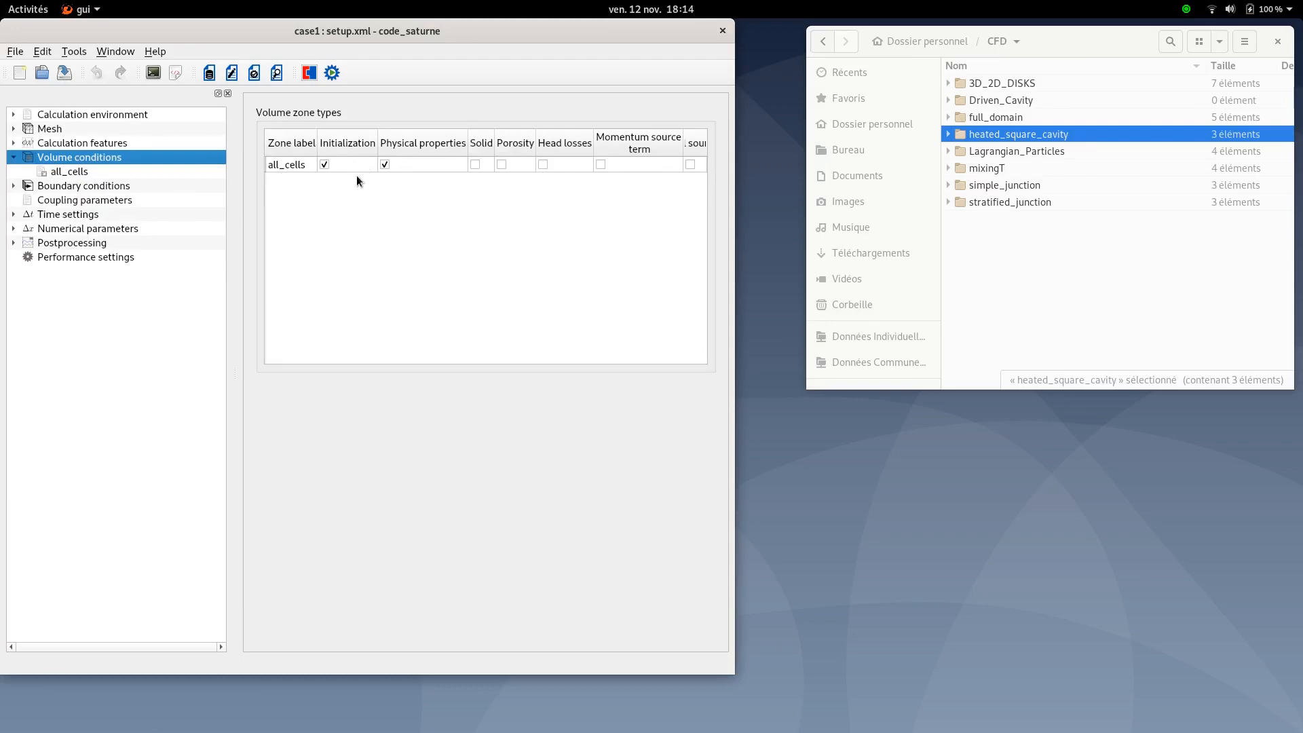
{"action": "left_click", "coordinate": [69, 170]}
{"action": "left_click", "coordinate": [394, 116]}
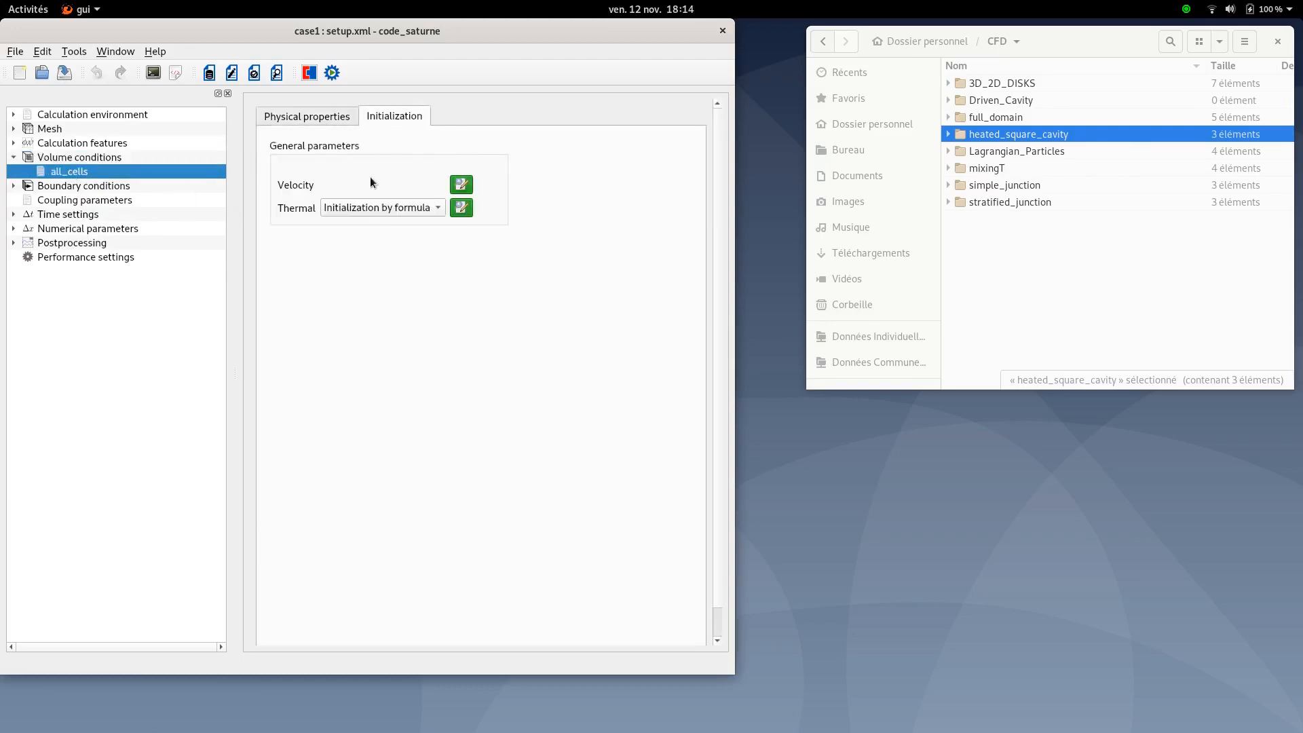
{"action": "left_click", "coordinate": [462, 211]}
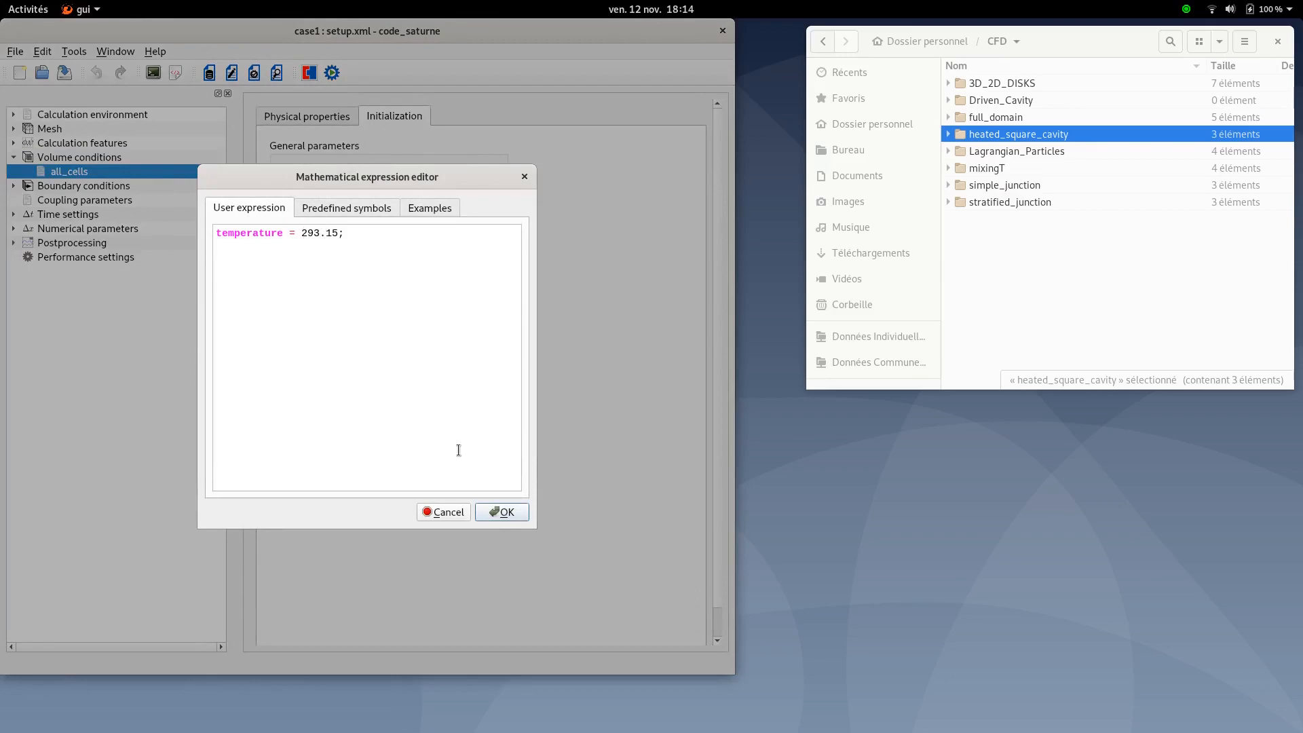
{"action": "left_click", "coordinate": [502, 512]}
{"action": "left_click", "coordinate": [461, 184]}
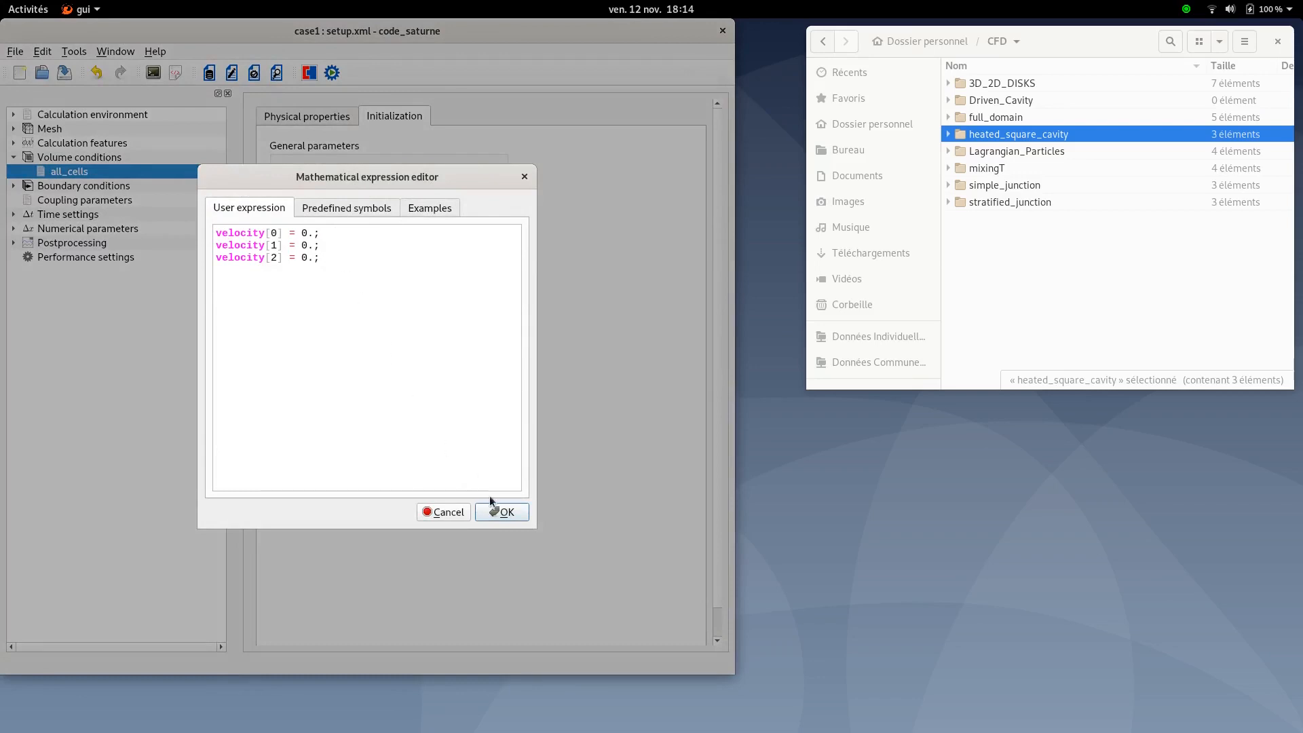
{"action": "left_click", "coordinate": [501, 512]}
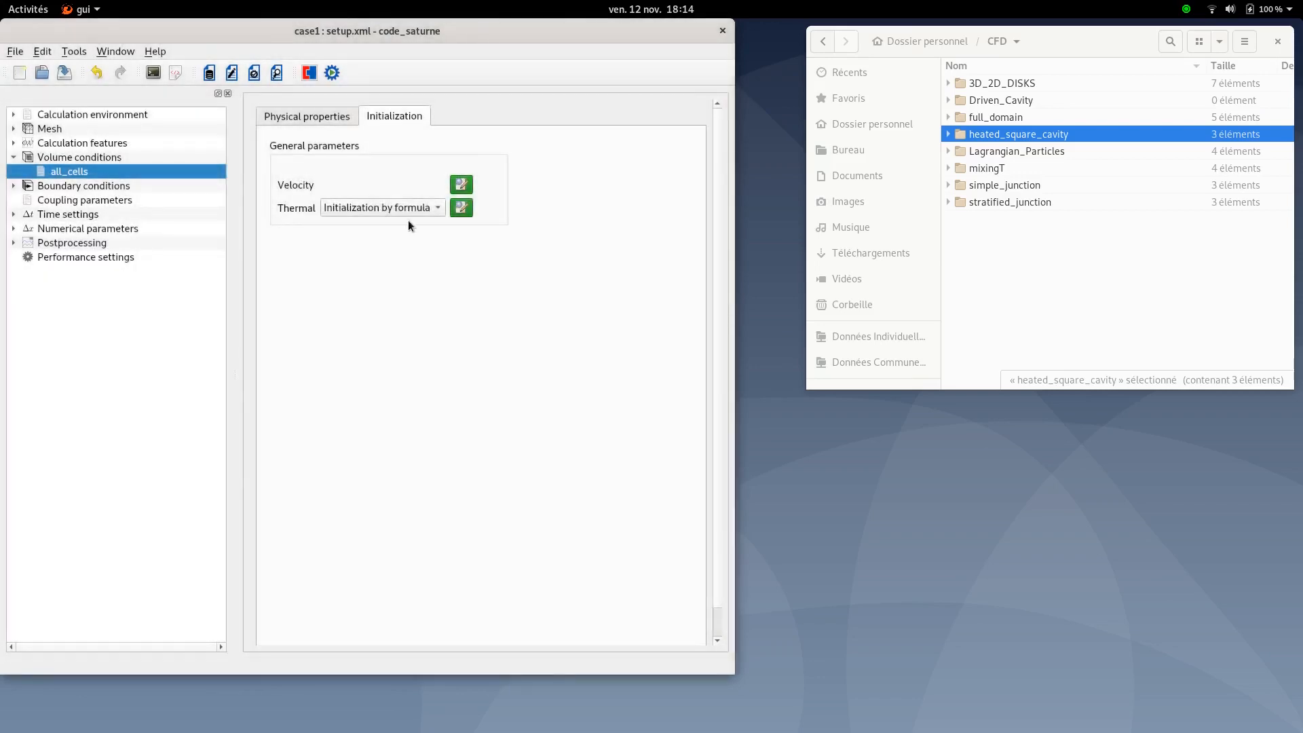
- Review the physical properties of all_cells, accept the existing density user law, and save the case
{"action": "left_click", "coordinate": [311, 121]}
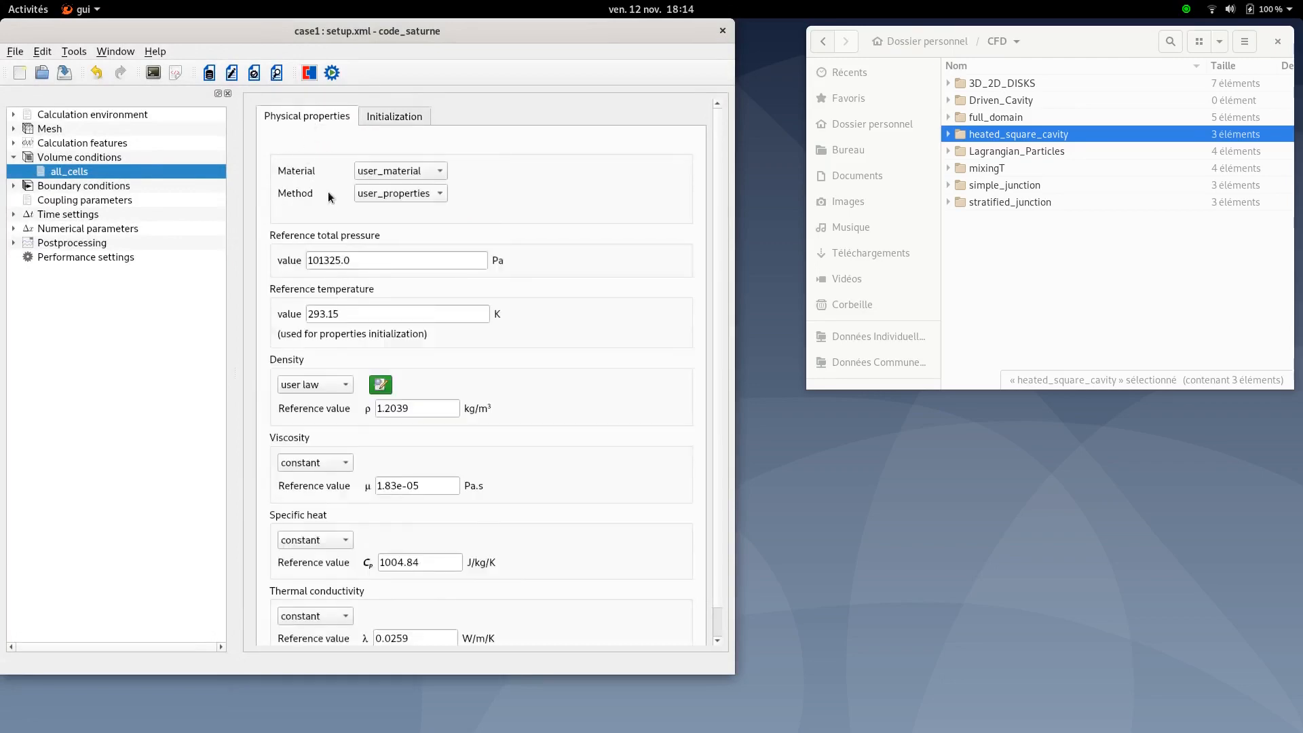
{"action": "scroll", "coordinate": [537, 247], "scroll_direction": "down", "scroll_amount": 1}
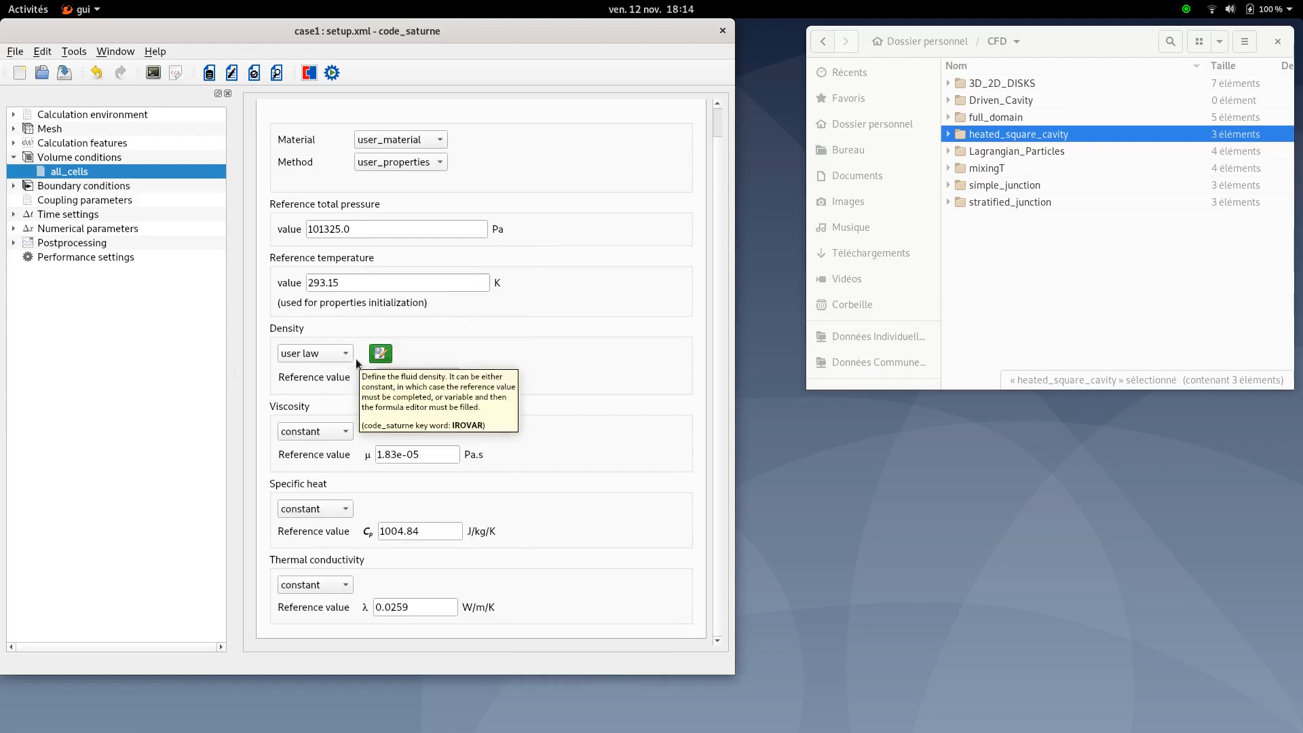
{"action": "left_click", "coordinate": [381, 353]}
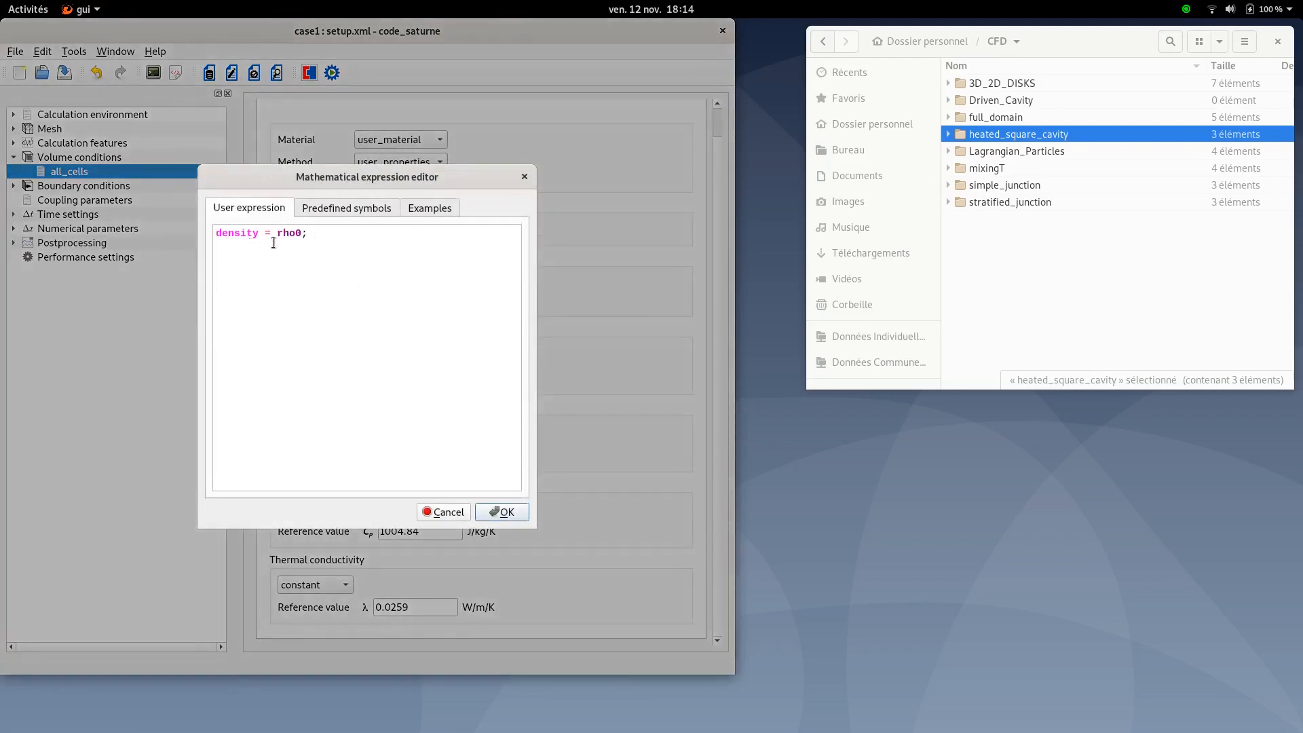
{"action": "left_click", "coordinate": [503, 513]}
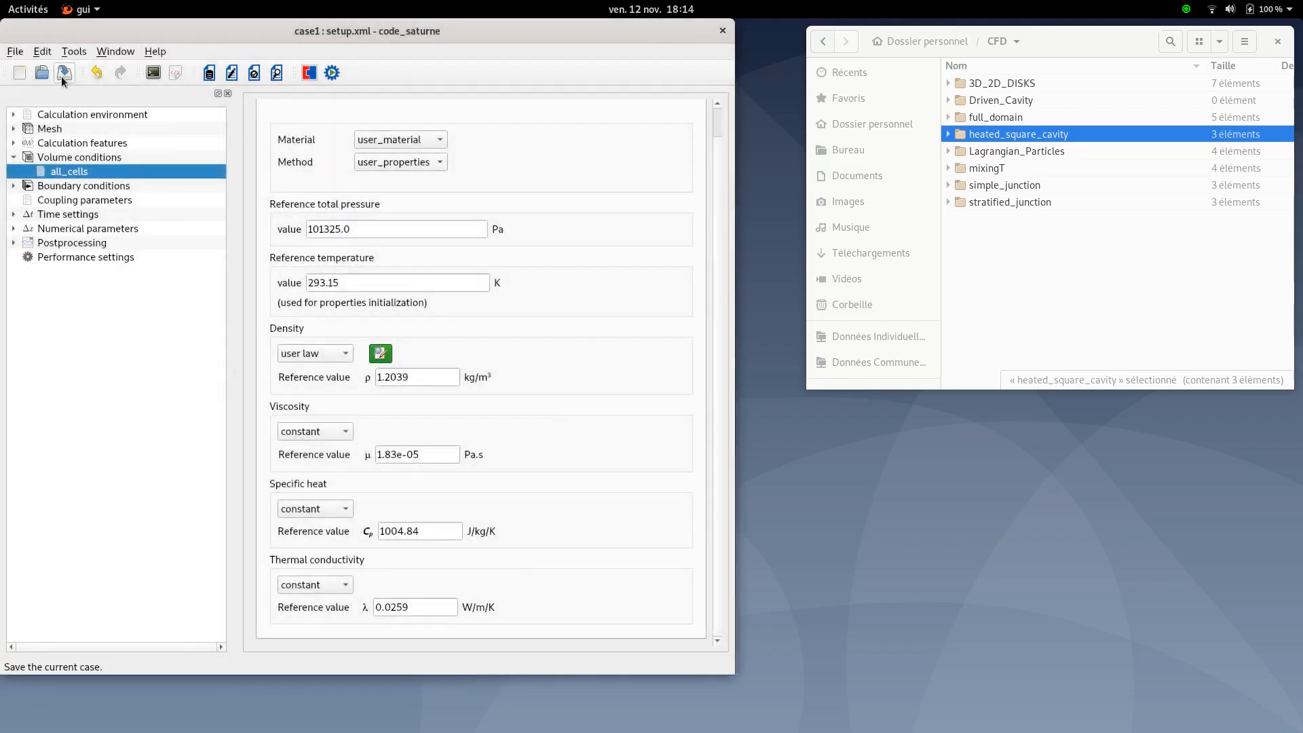
{"action": "left_click", "coordinate": [62, 73]}
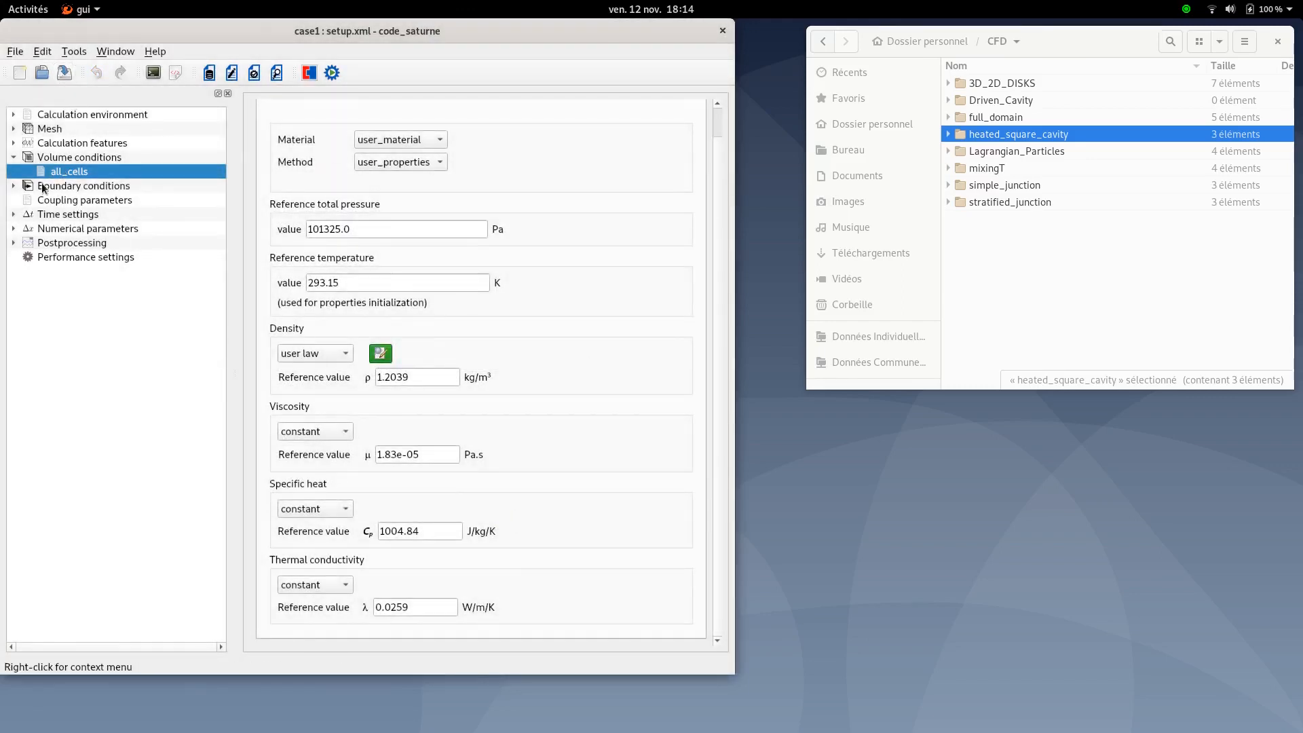
- Review the boundary zone types and the conditions on the sym, adiab, hot and cold boundaries
{"action": "left_click", "coordinate": [60, 185]}
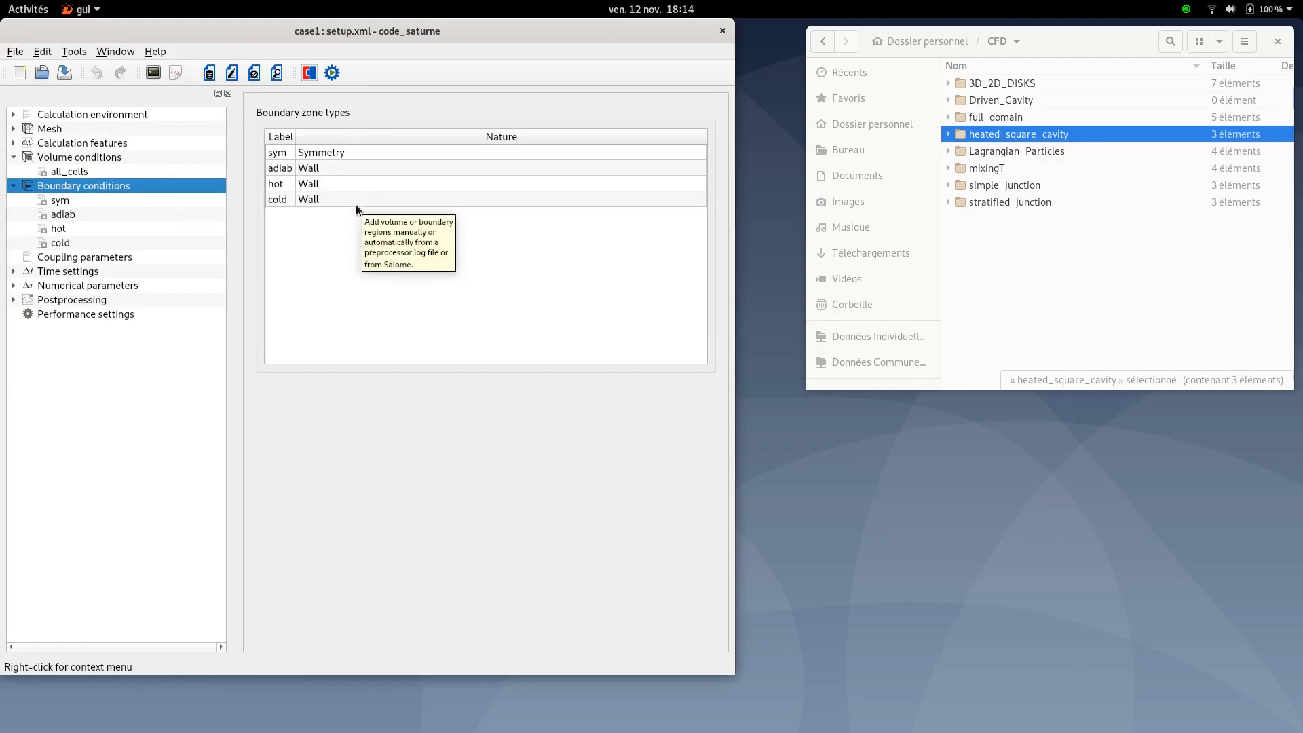
{"action": "left_click", "coordinate": [82, 205]}
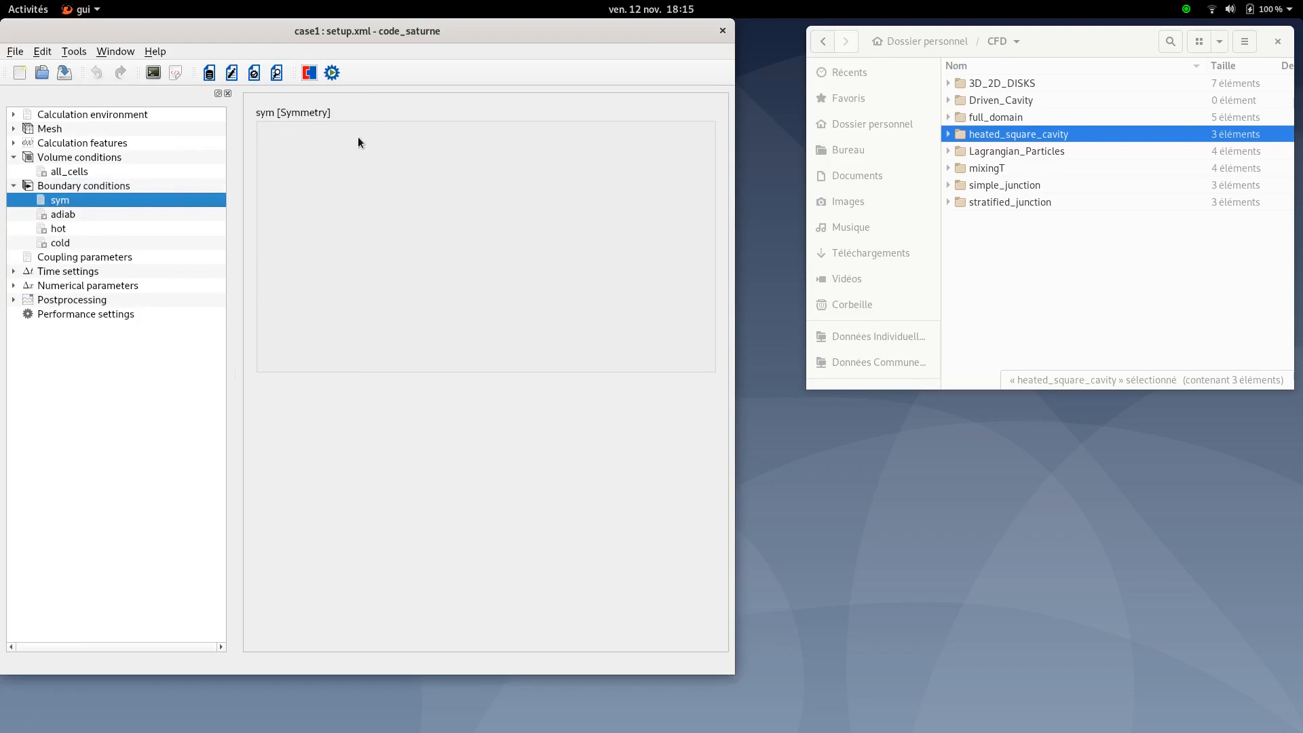
{"action": "left_click", "coordinate": [80, 217]}
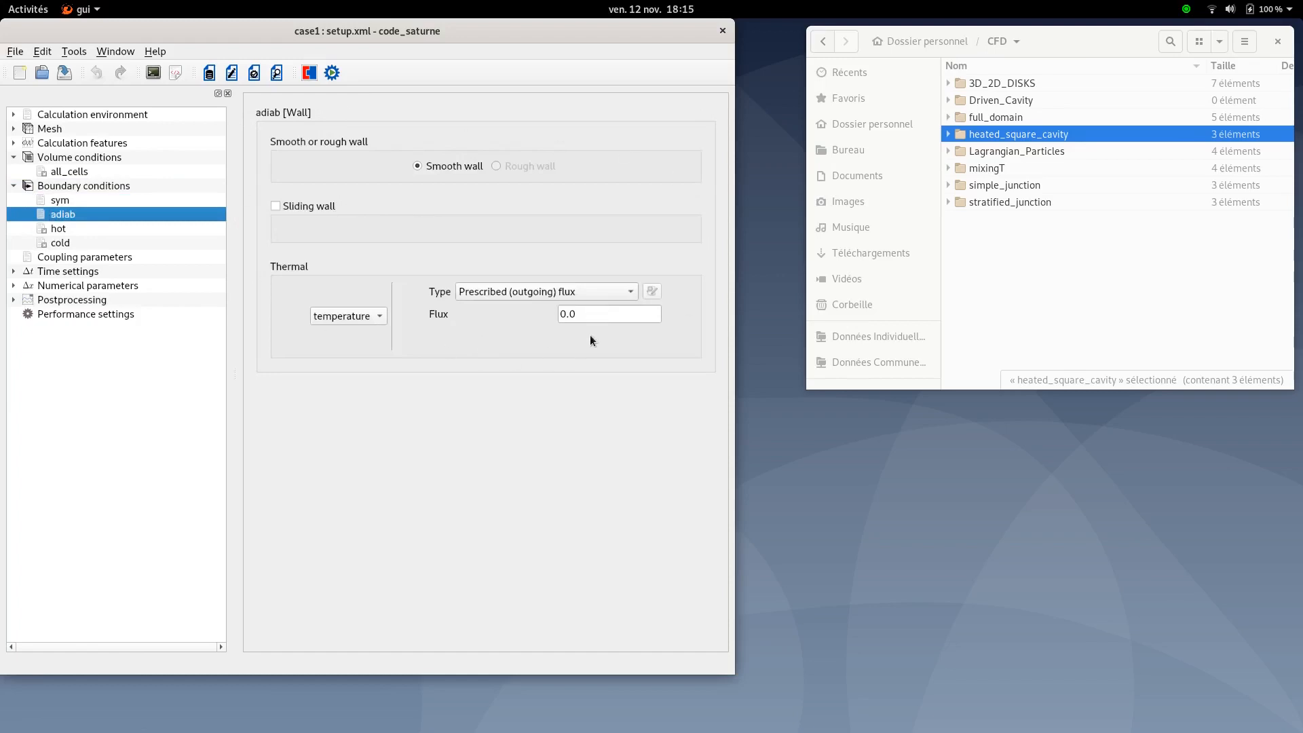
{"action": "left_click", "coordinate": [63, 229]}
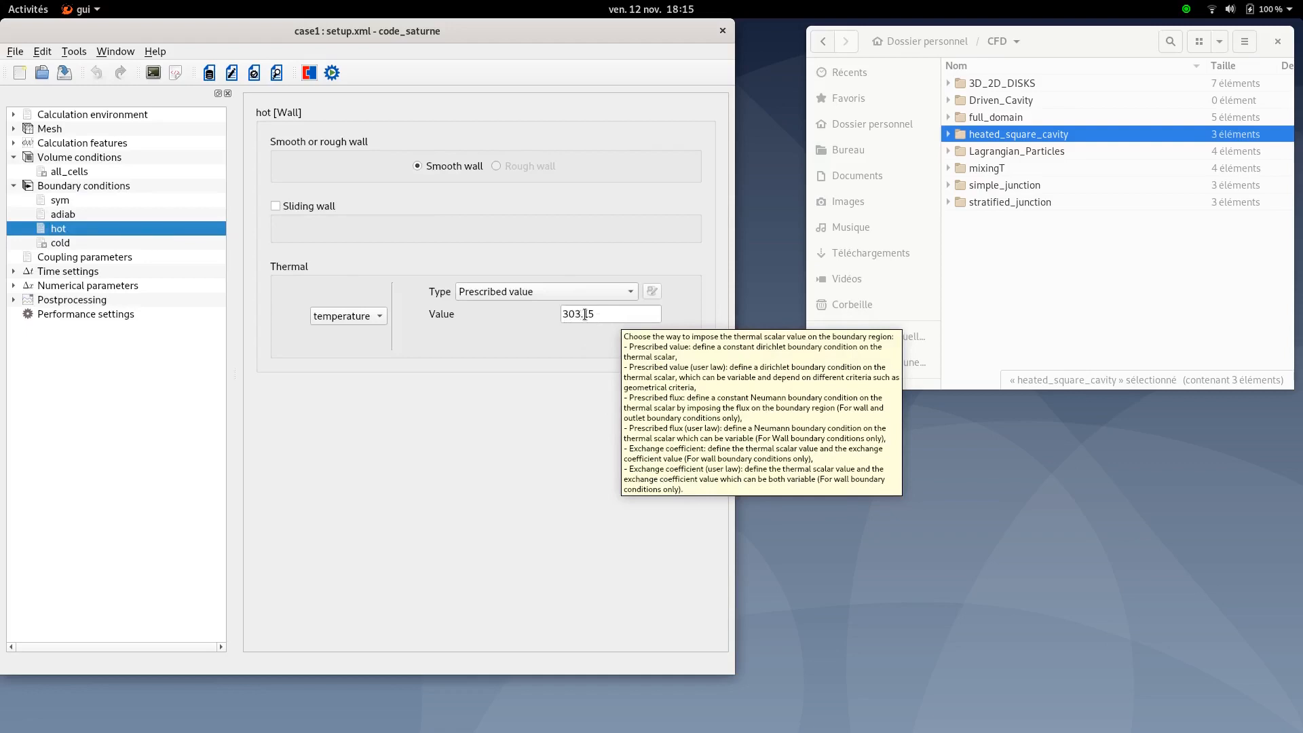
{"action": "left_click", "coordinate": [72, 243]}
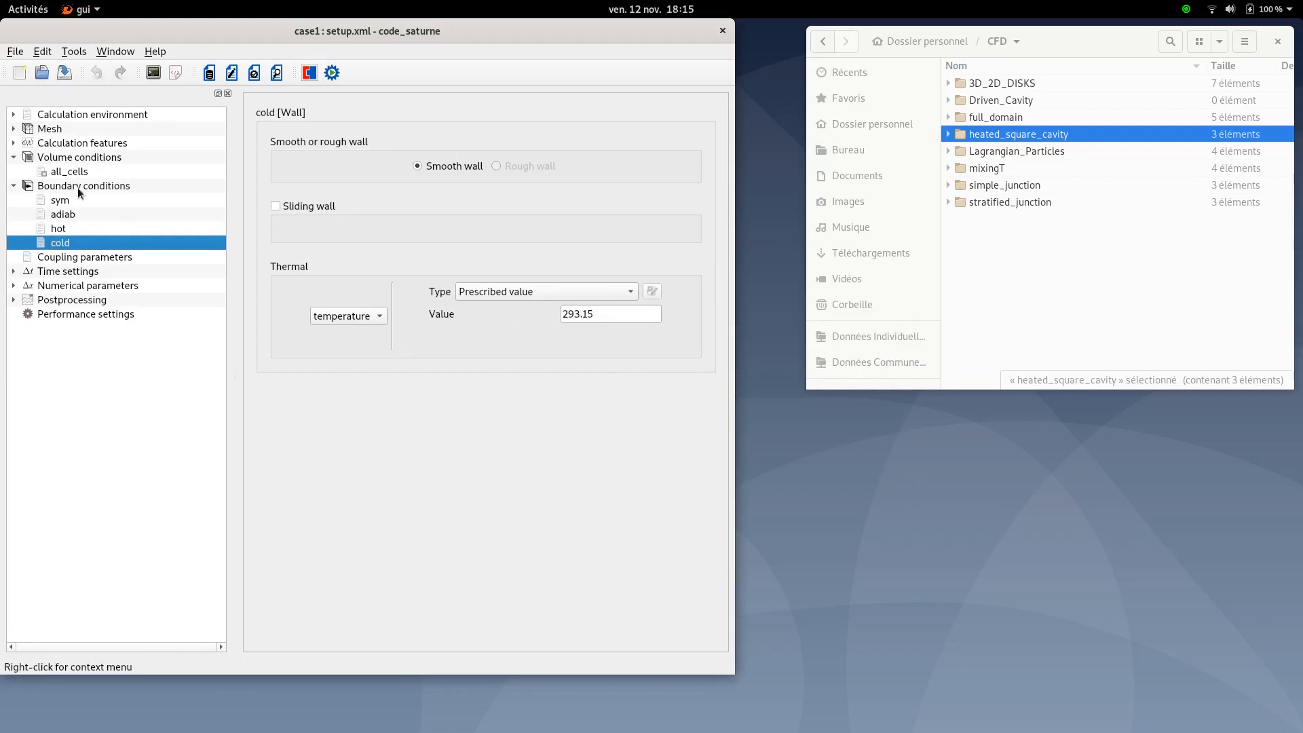
{"action": "left_click", "coordinate": [14, 186]}
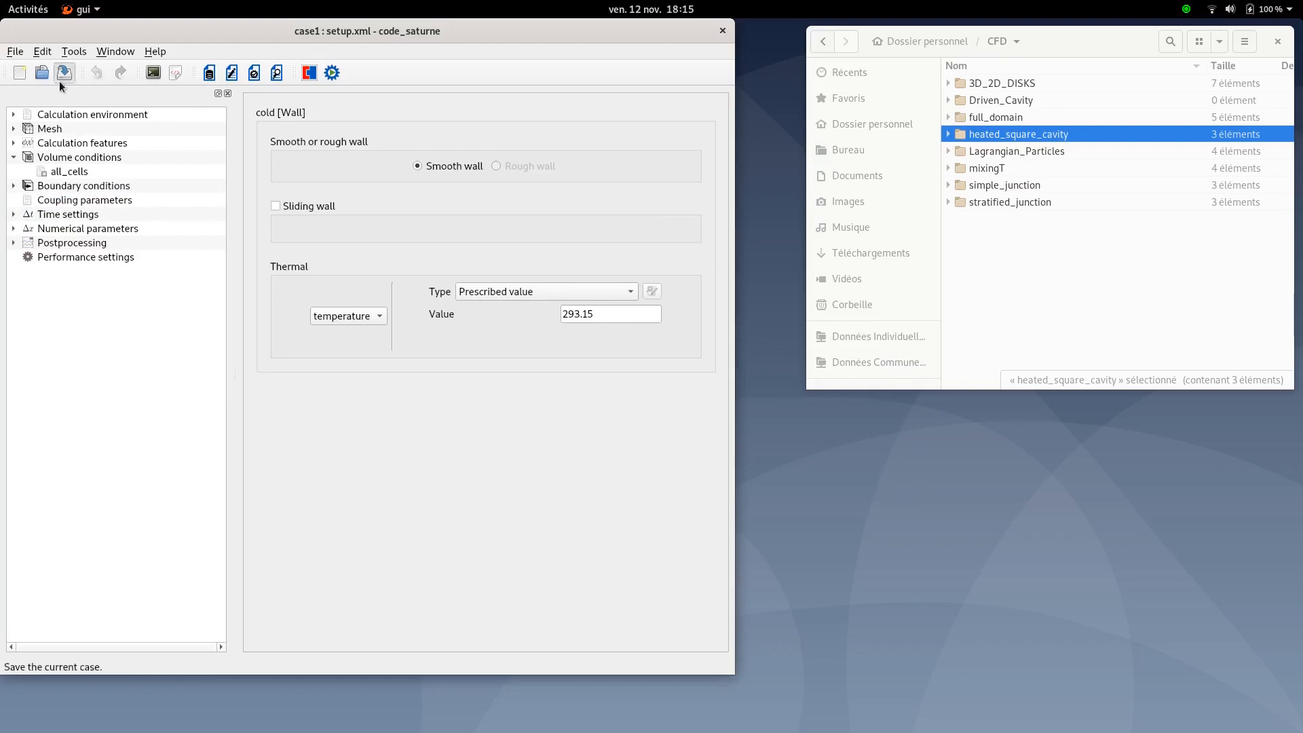
- Review the time step settings and stopping criterion, and save the case
{"action": "left_click", "coordinate": [74, 216]}
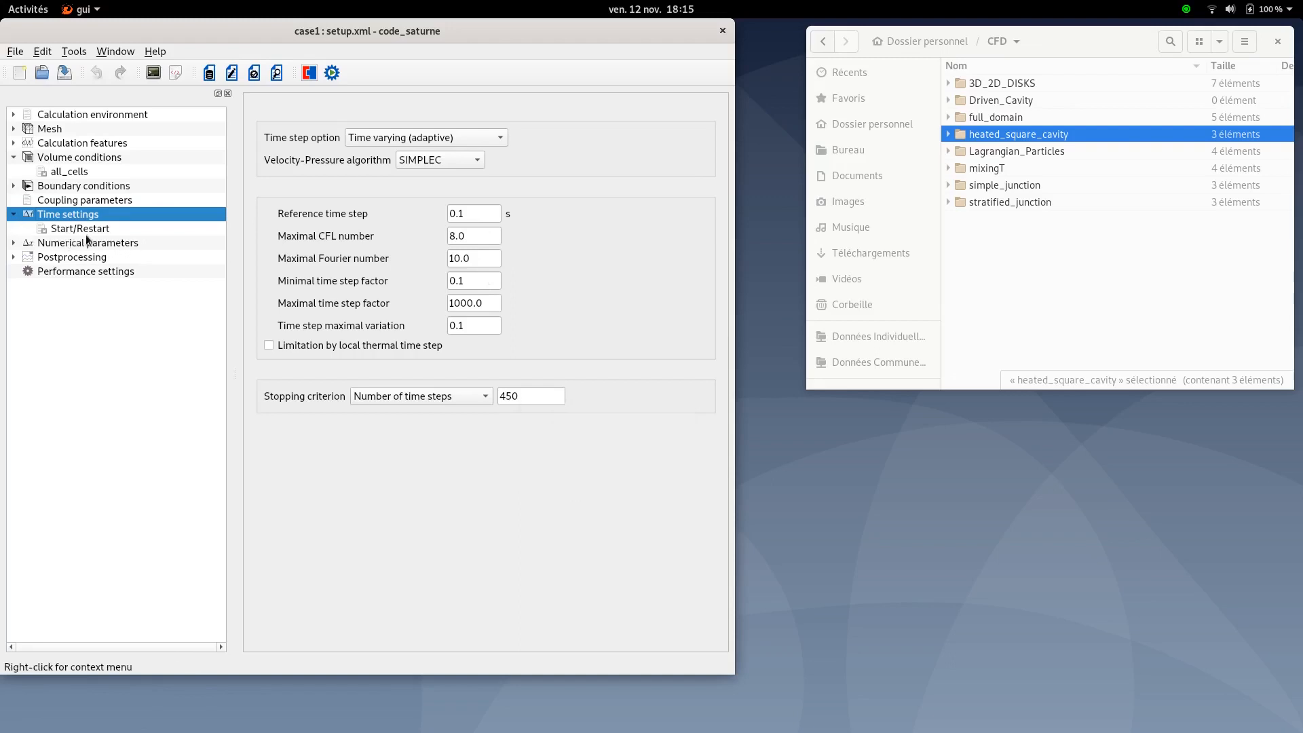
{"action": "double_click", "coordinate": [49, 214]}
{"action": "left_click", "coordinate": [65, 72]}
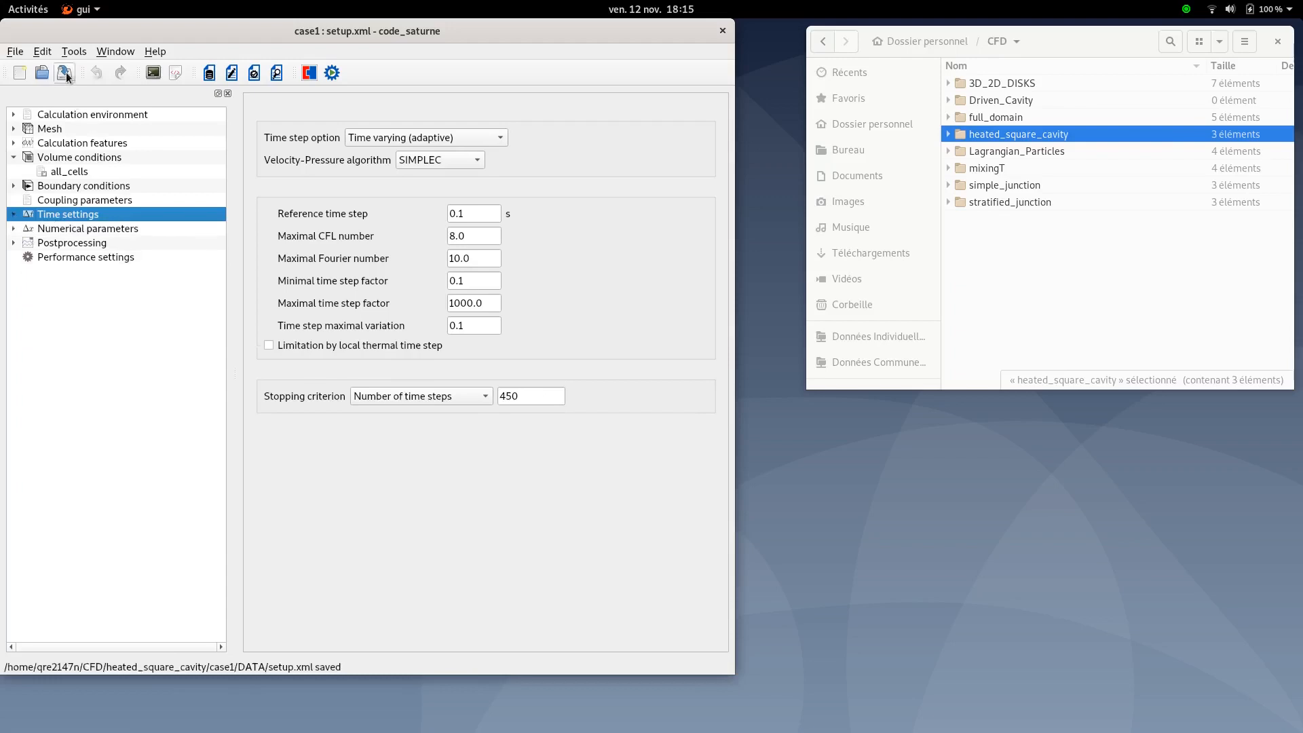
- Review the global numerical parameters, the equation solver settings and the temperature clipping limits
{"action": "double_click", "coordinate": [68, 230]}
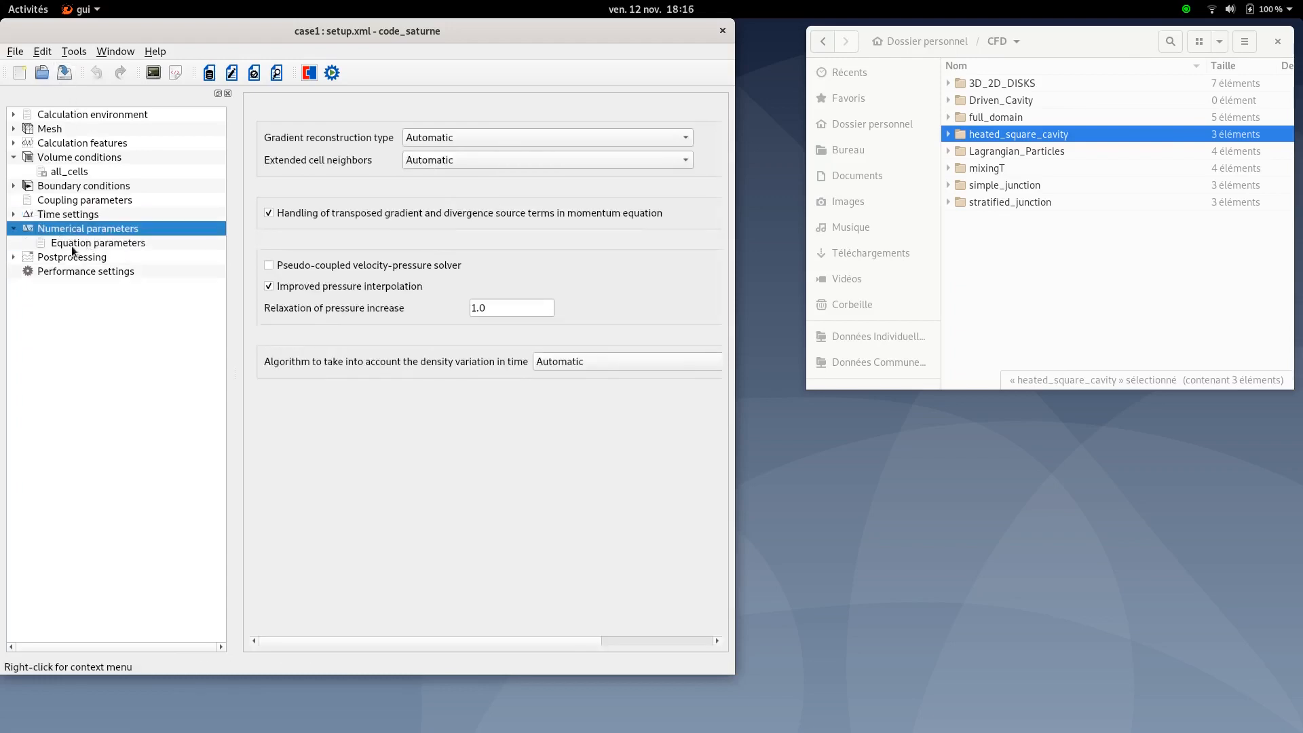
{"action": "left_click", "coordinate": [72, 244]}
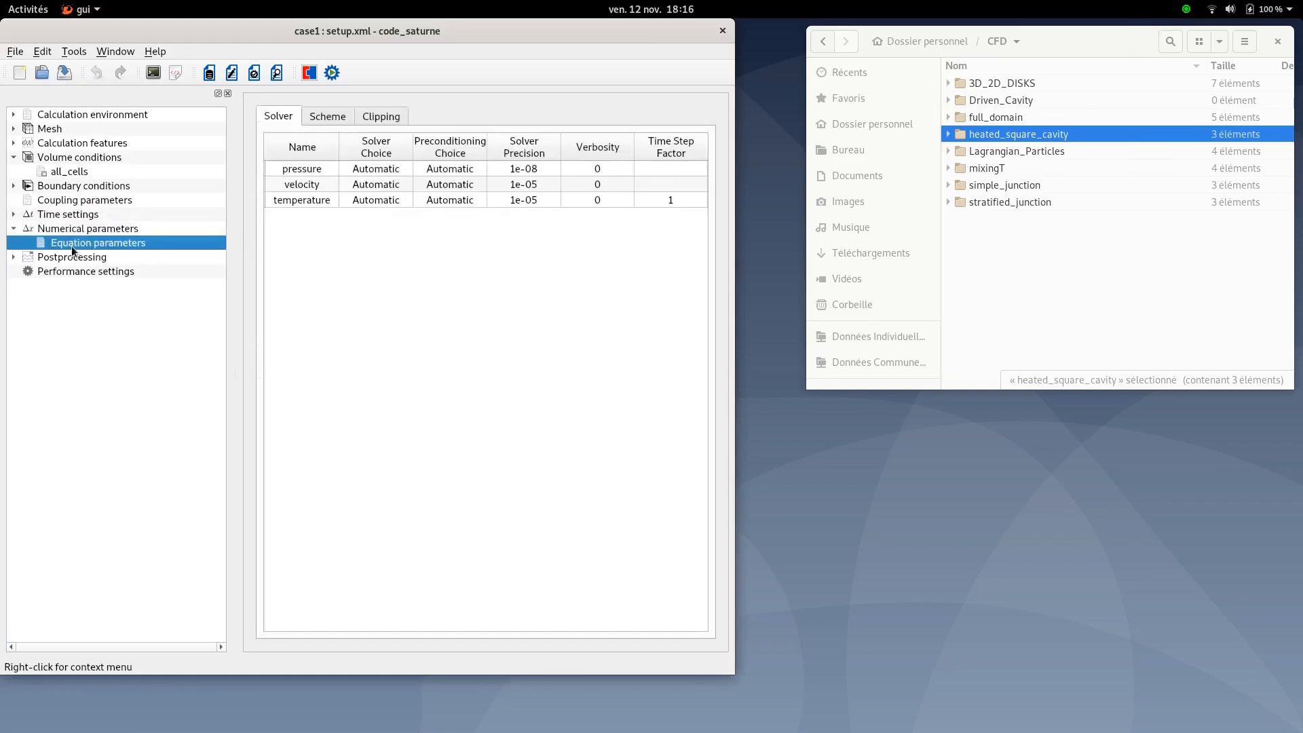
{"action": "left_click", "coordinate": [376, 119]}
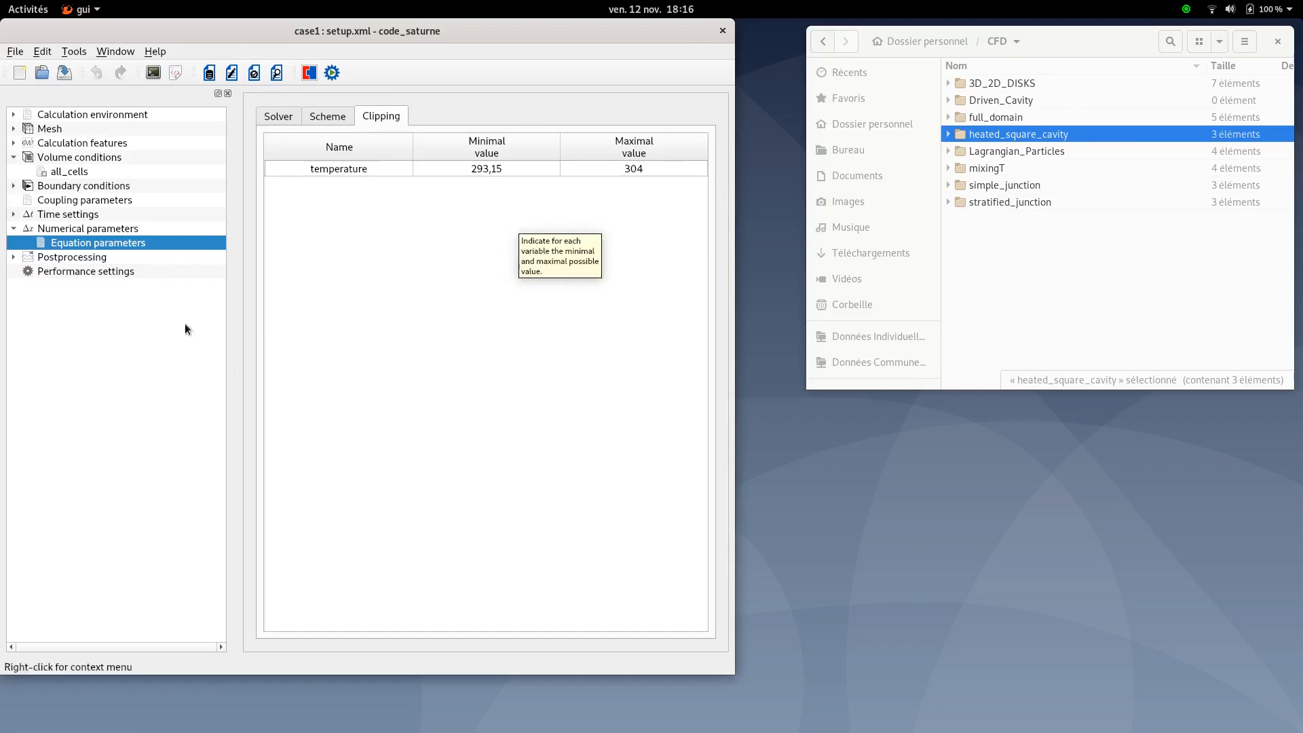
{"action": "left_click", "coordinate": [13, 229]}
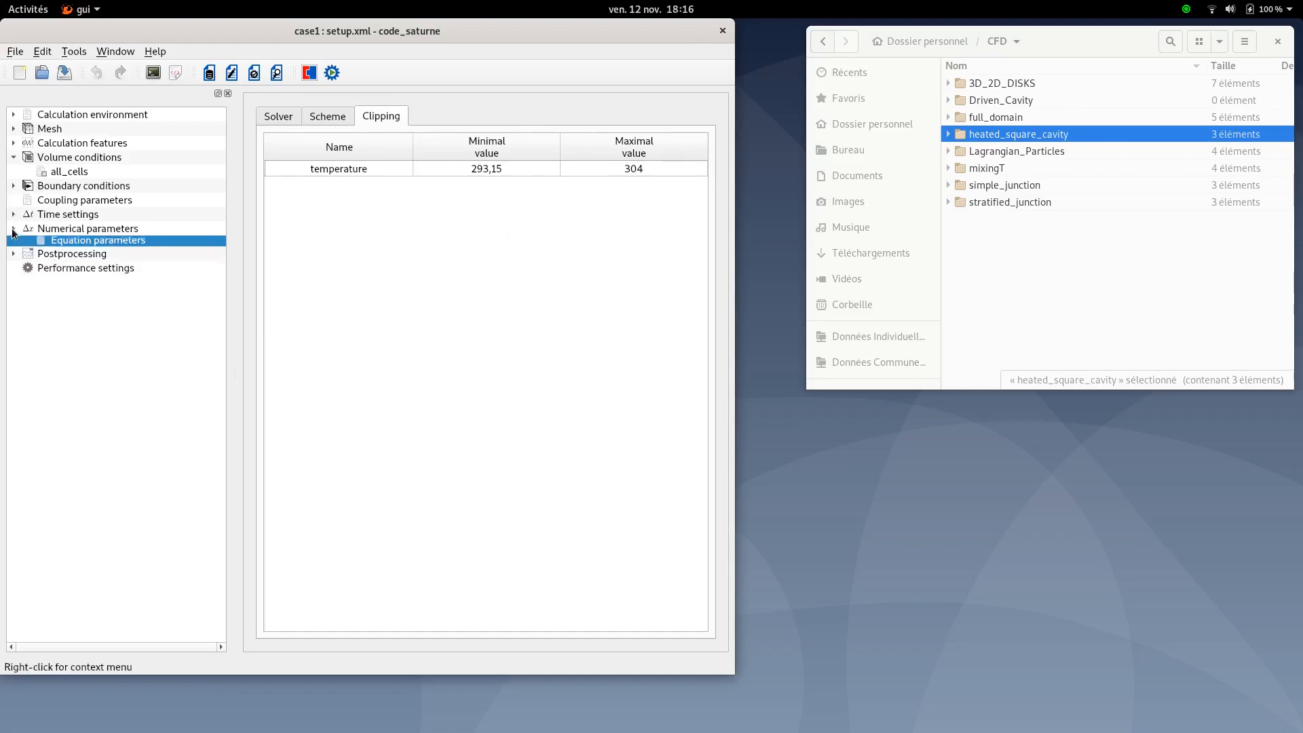
- Review the postprocessing output control and the volume and surface solution control settings
{"action": "left_click", "coordinate": [48, 247]}
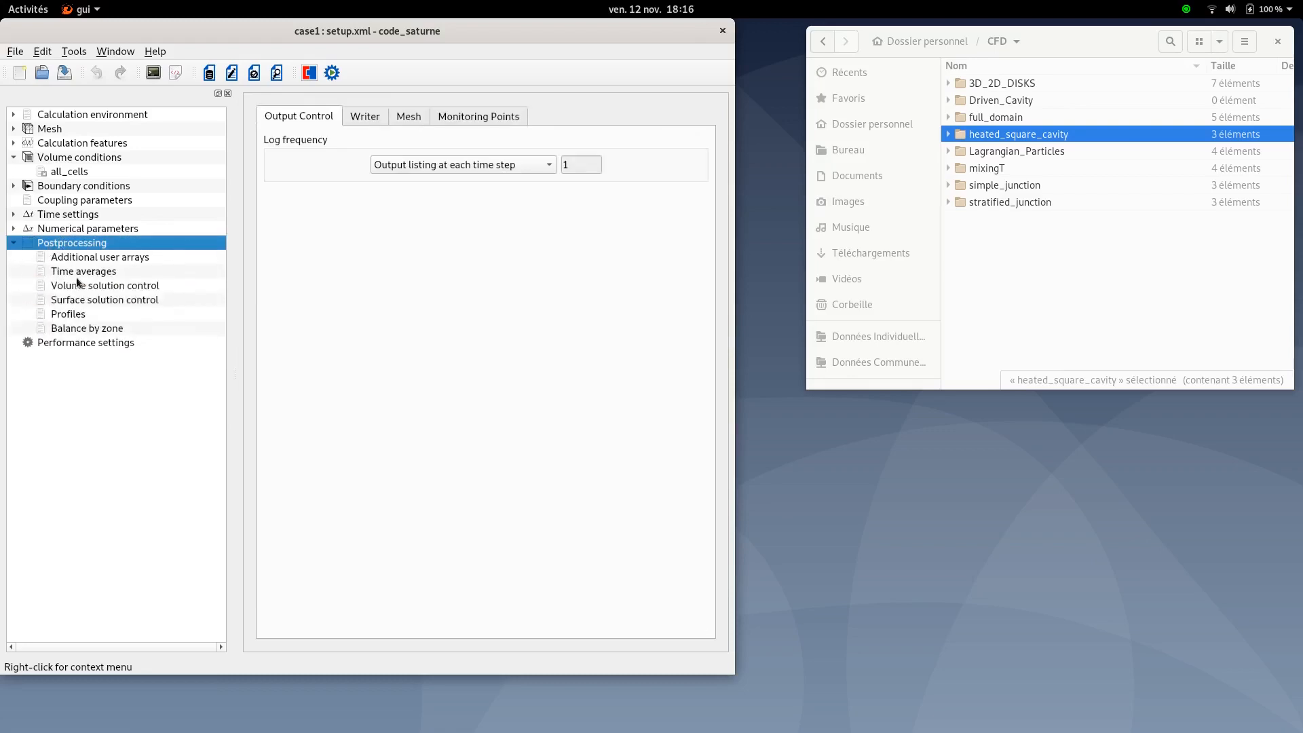
{"action": "left_click", "coordinate": [81, 286]}
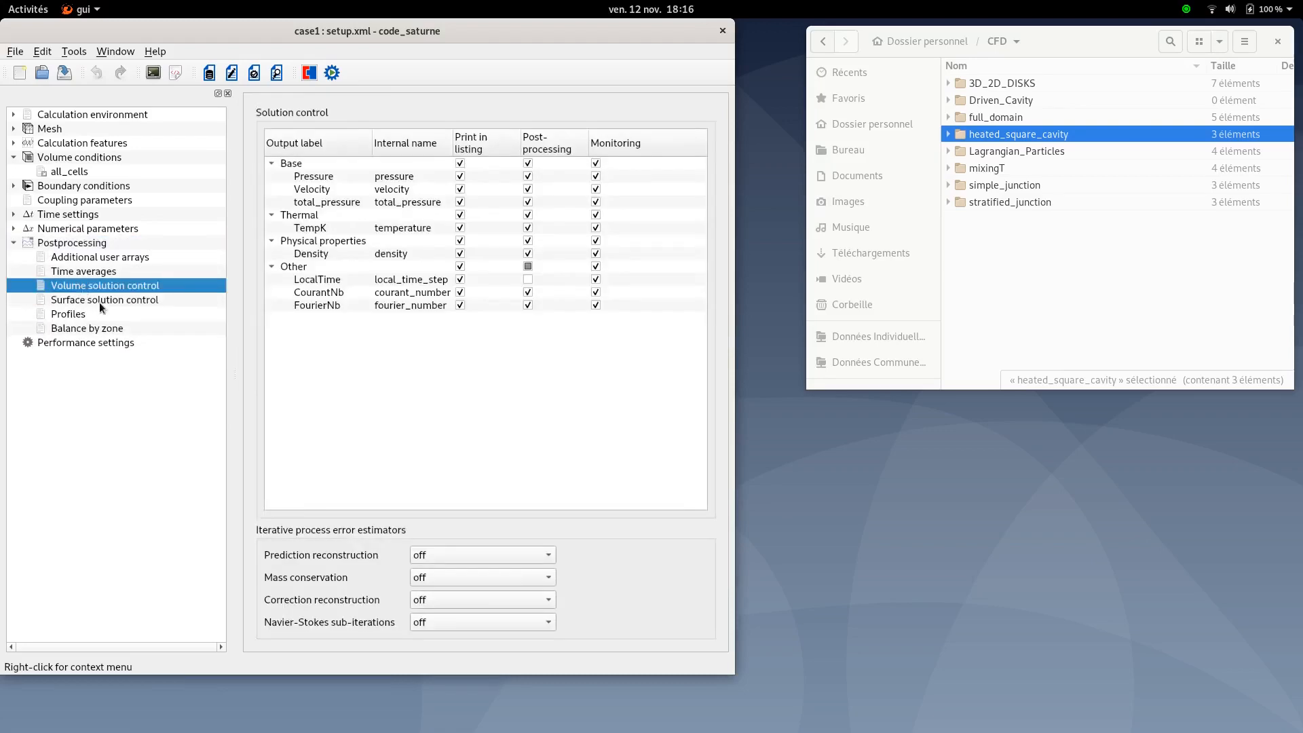
{"action": "left_click", "coordinate": [100, 301]}
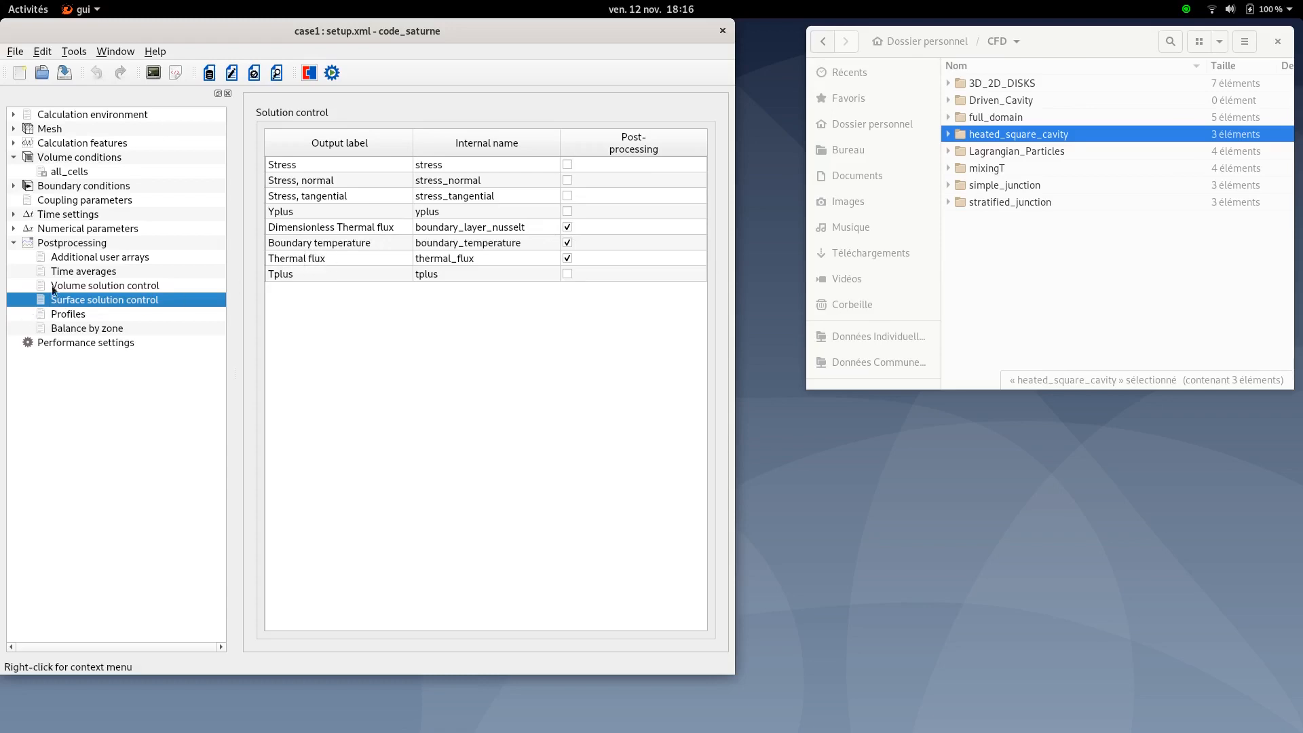
{"action": "left_click", "coordinate": [14, 246]}
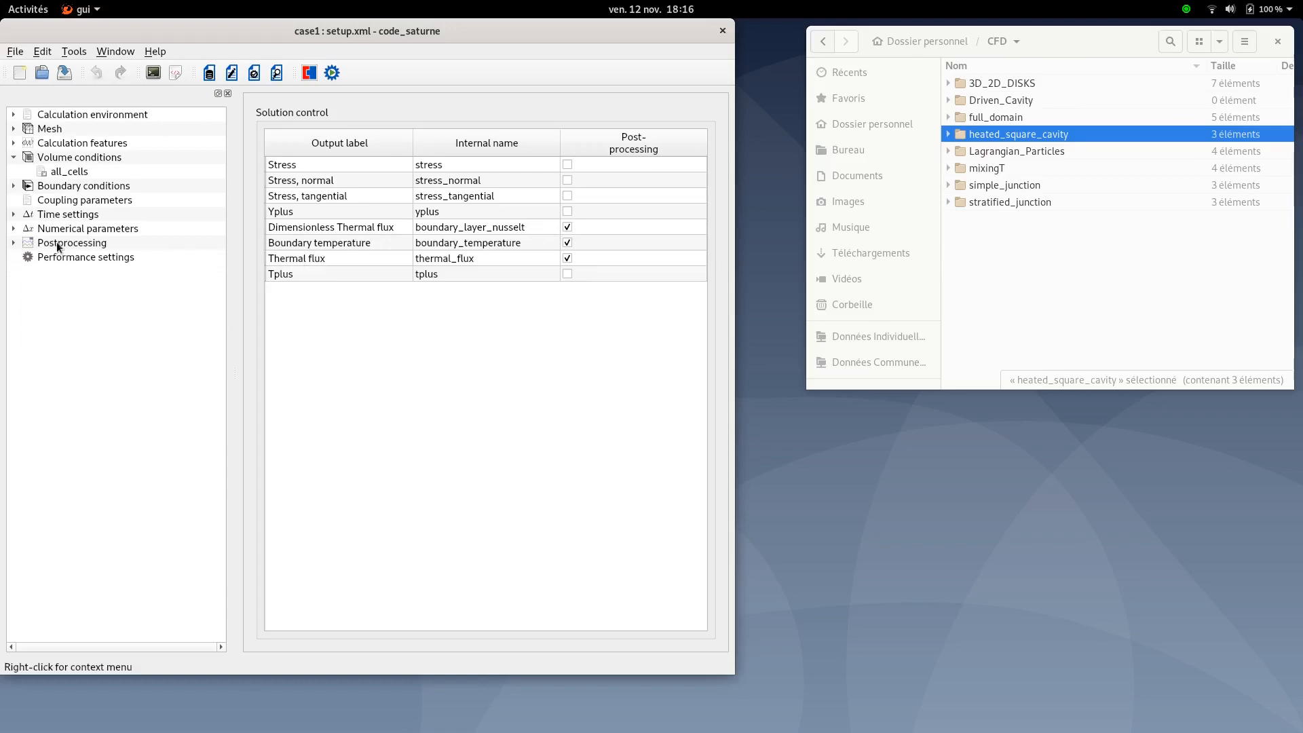
- Save the case and run the calculation with one process and one thread per process
{"action": "left_click", "coordinate": [63, 75]}
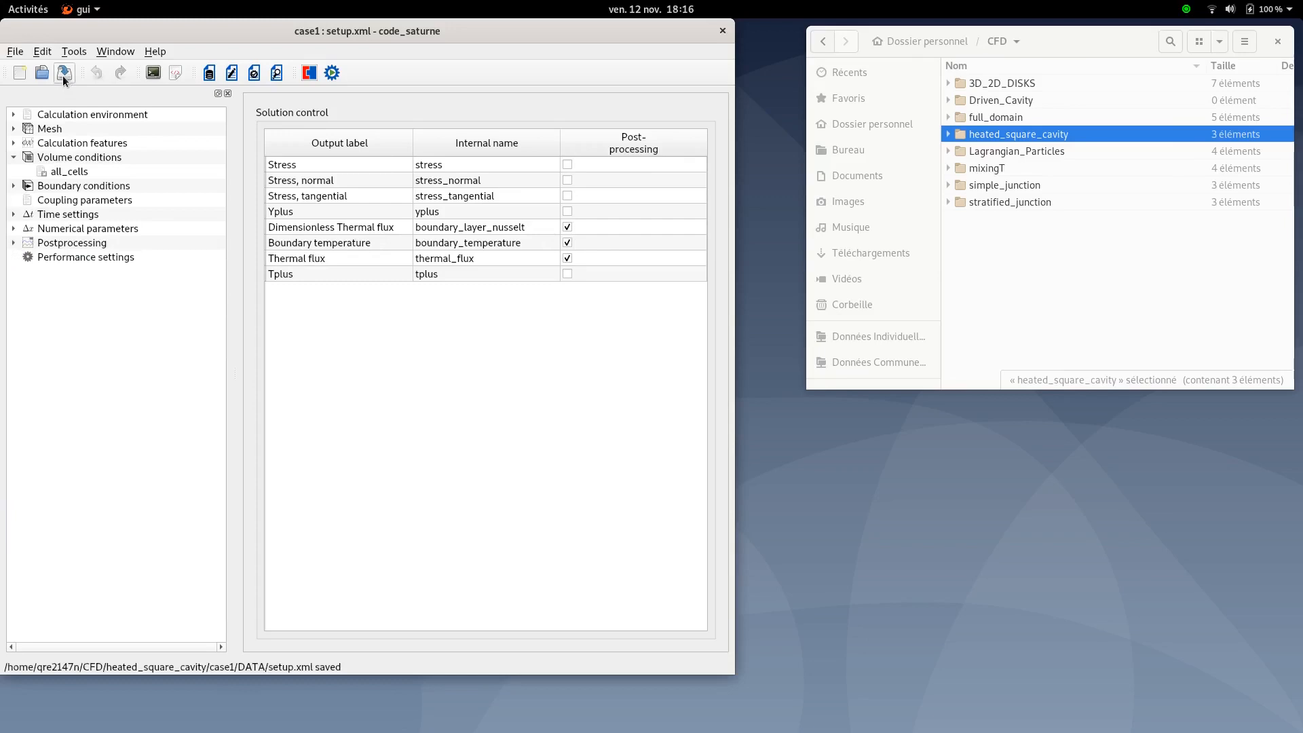
{"action": "left_click", "coordinate": [331, 73]}
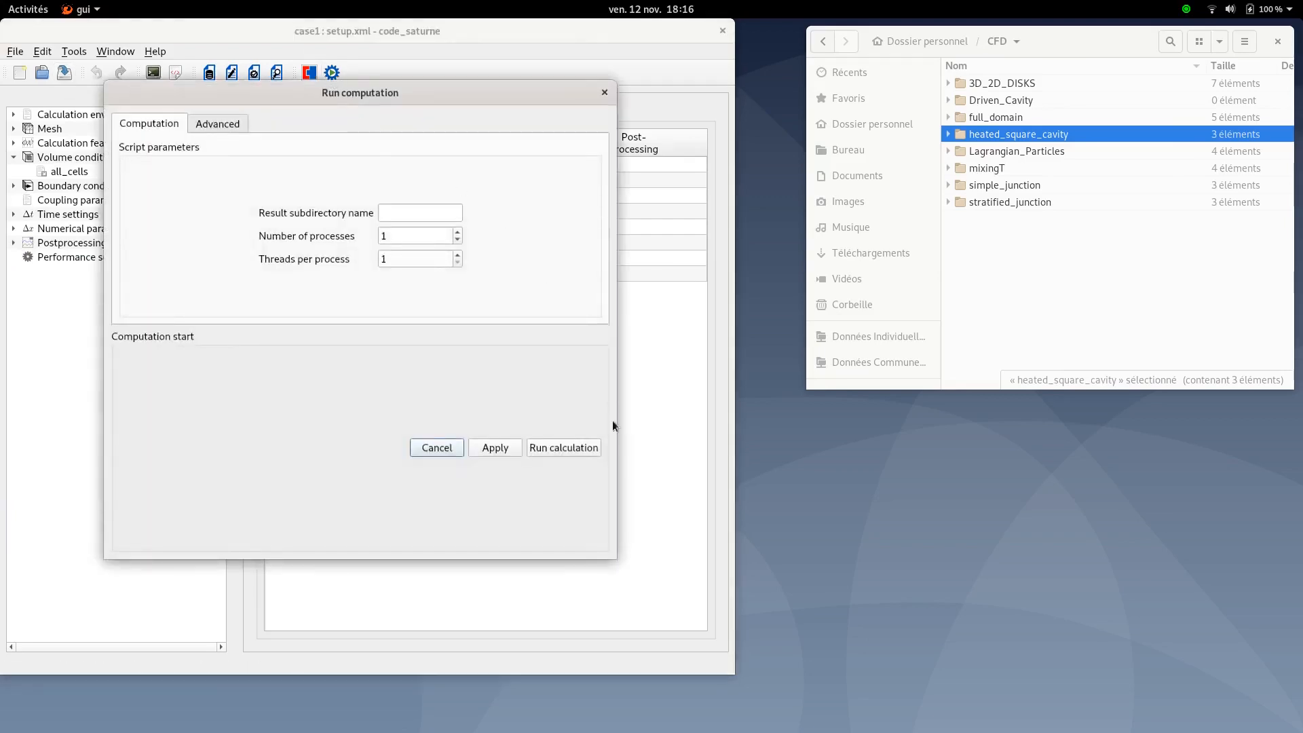
{"action": "left_click", "coordinate": [585, 451]}
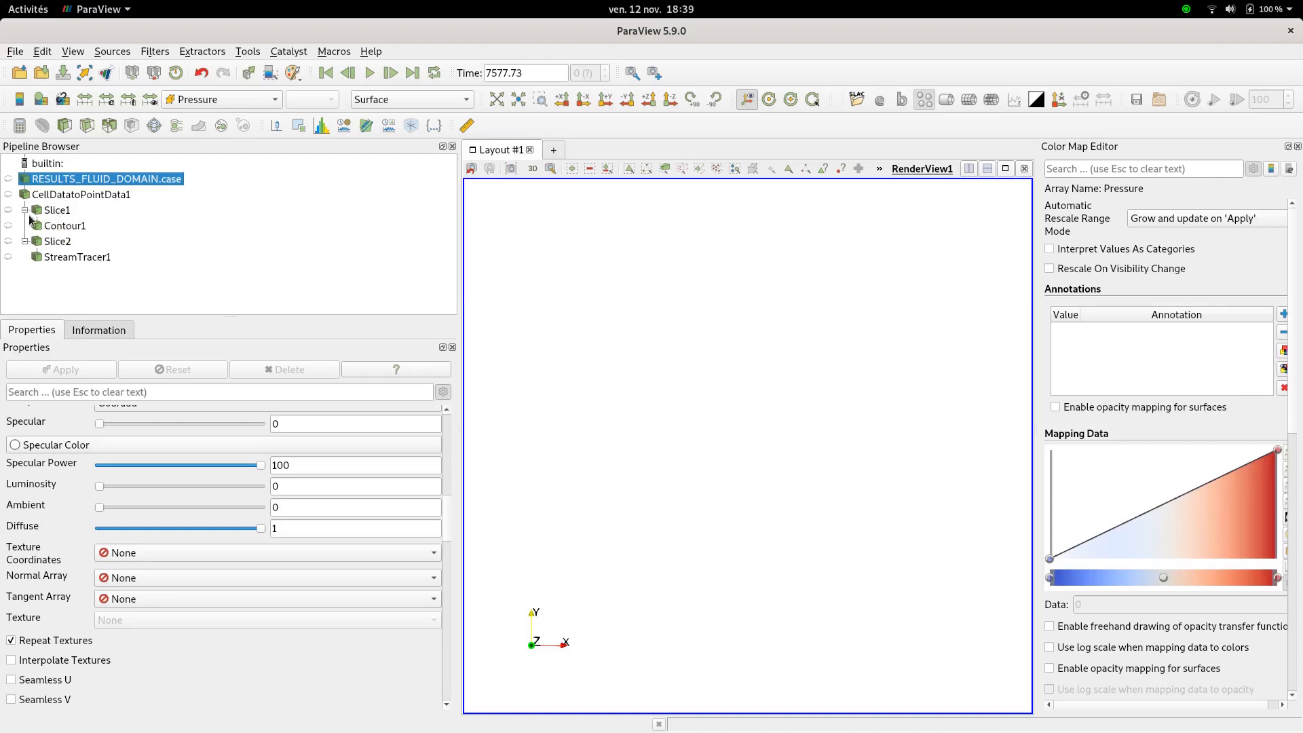
- In ParaView, view the temperature field on Slice1, and replace it with the Contour1 temperature isolines
{"action": "left_click", "coordinate": [8, 210]}
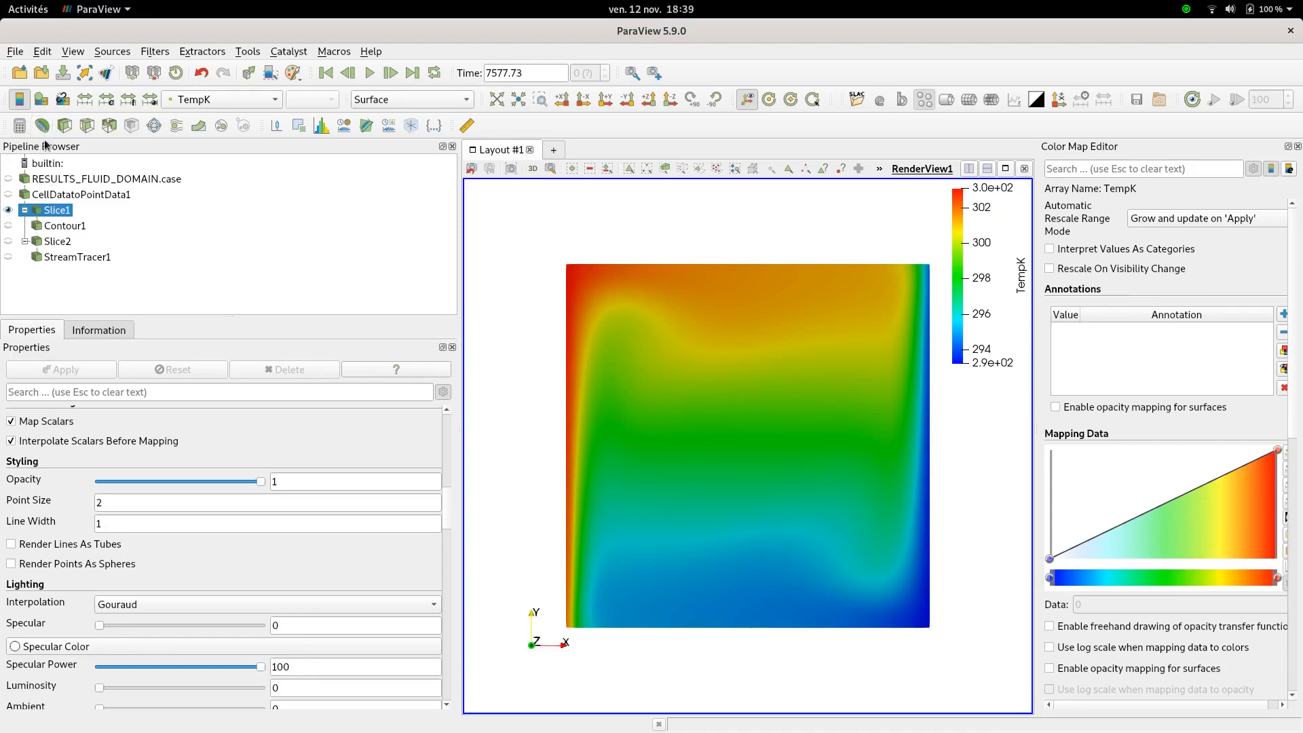
{"action": "left_click", "coordinate": [8, 209]}
{"action": "left_click", "coordinate": [9, 228]}
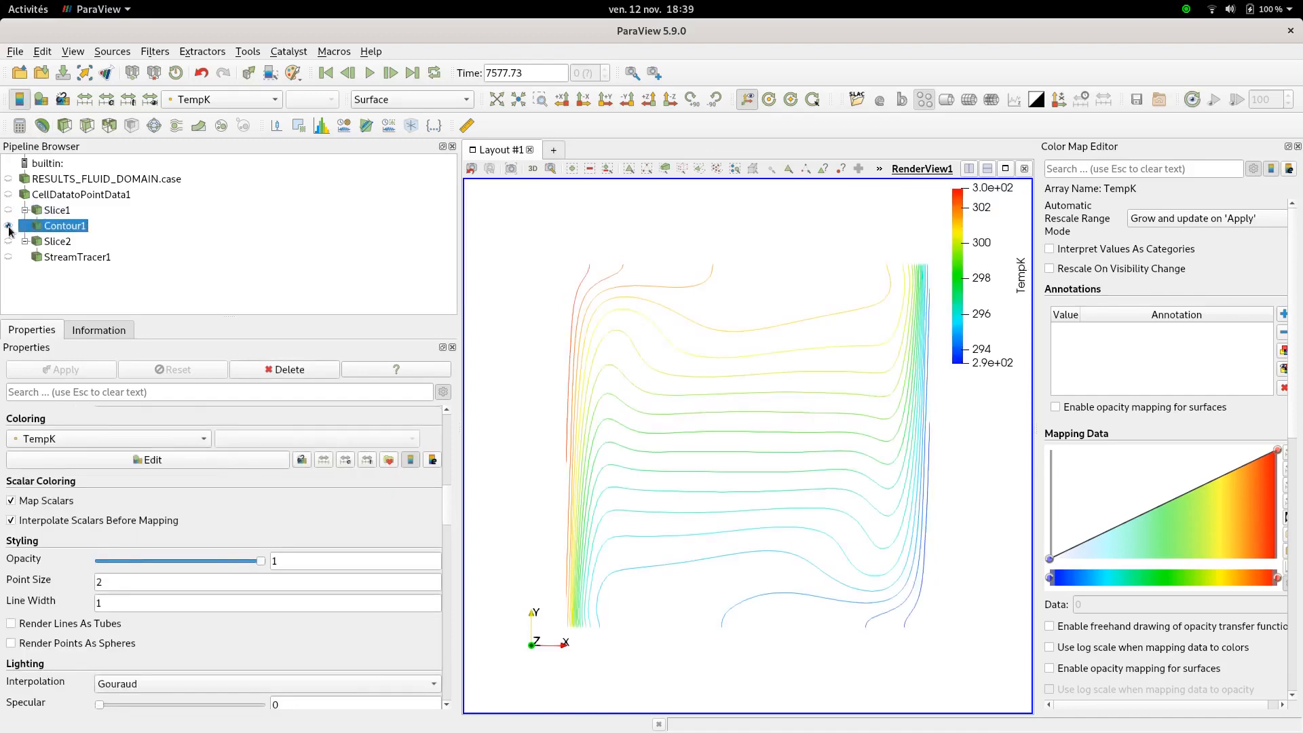
- Keep Slice1 colored by TempK, set its representation to Outline, and show it together with the Contour1 isolines
{"action": "left_click", "coordinate": [66, 216]}
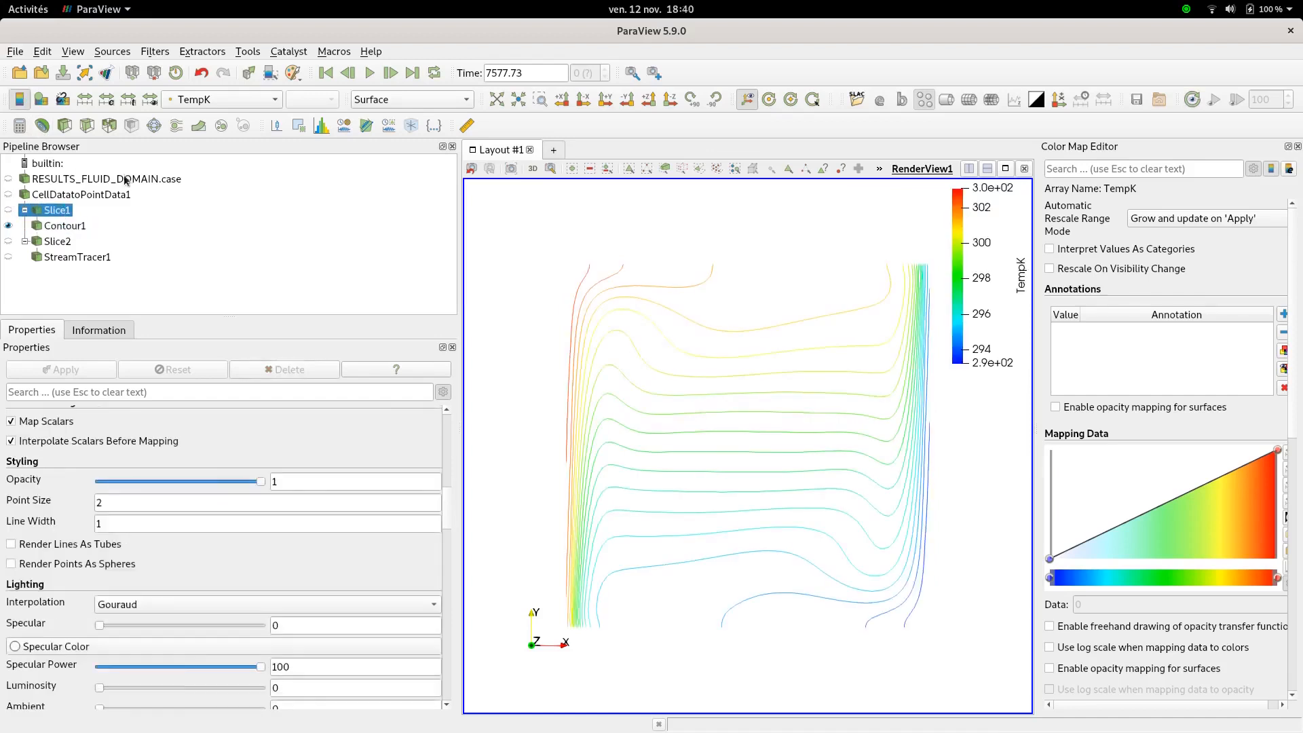
{"action": "left_click", "coordinate": [263, 102]}
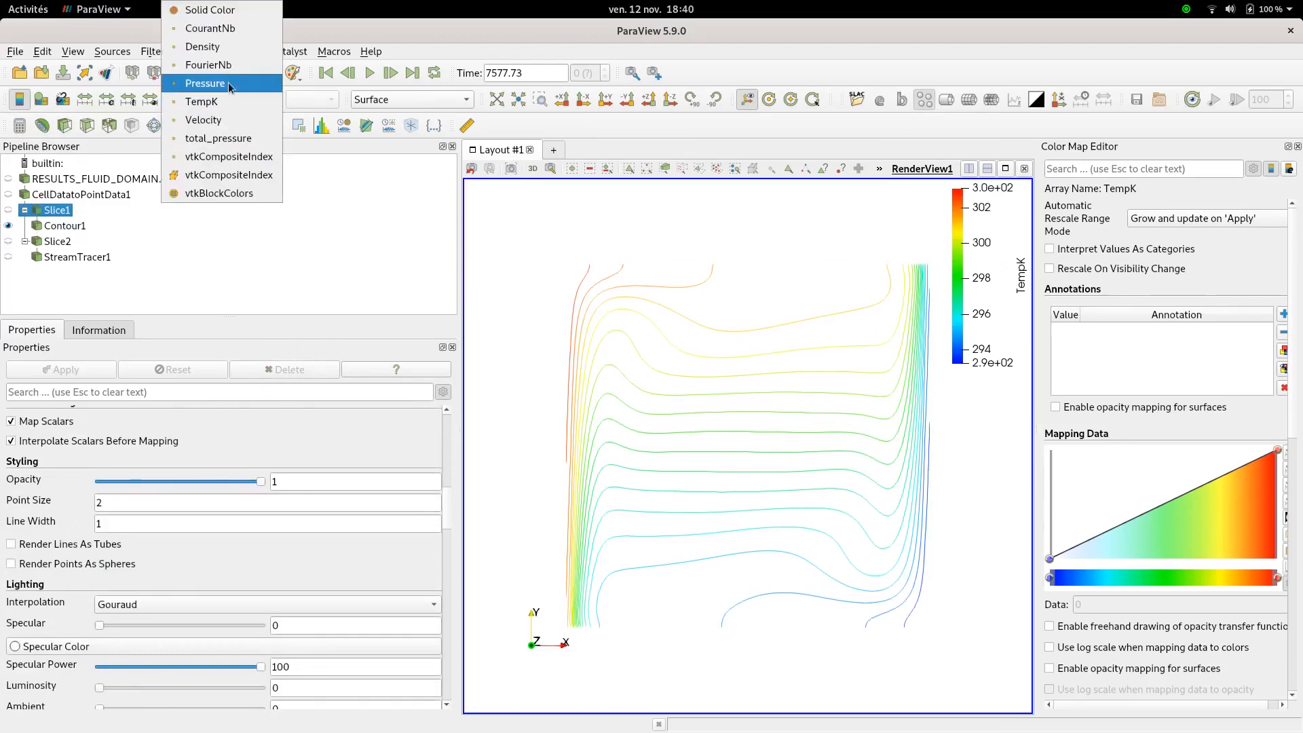
{"action": "left_click", "coordinate": [231, 101]}
{"action": "left_click", "coordinate": [390, 101]}
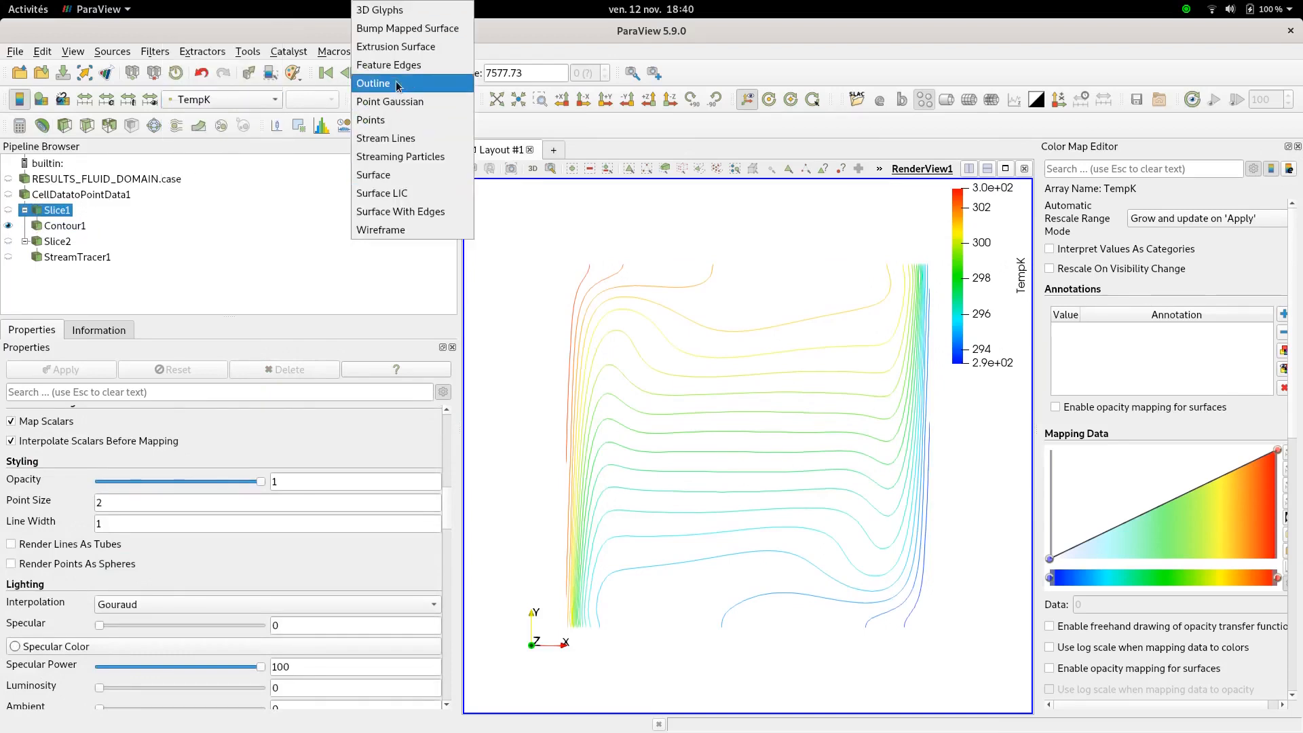
{"action": "left_click", "coordinate": [396, 84]}
{"action": "left_click", "coordinate": [10, 211]}
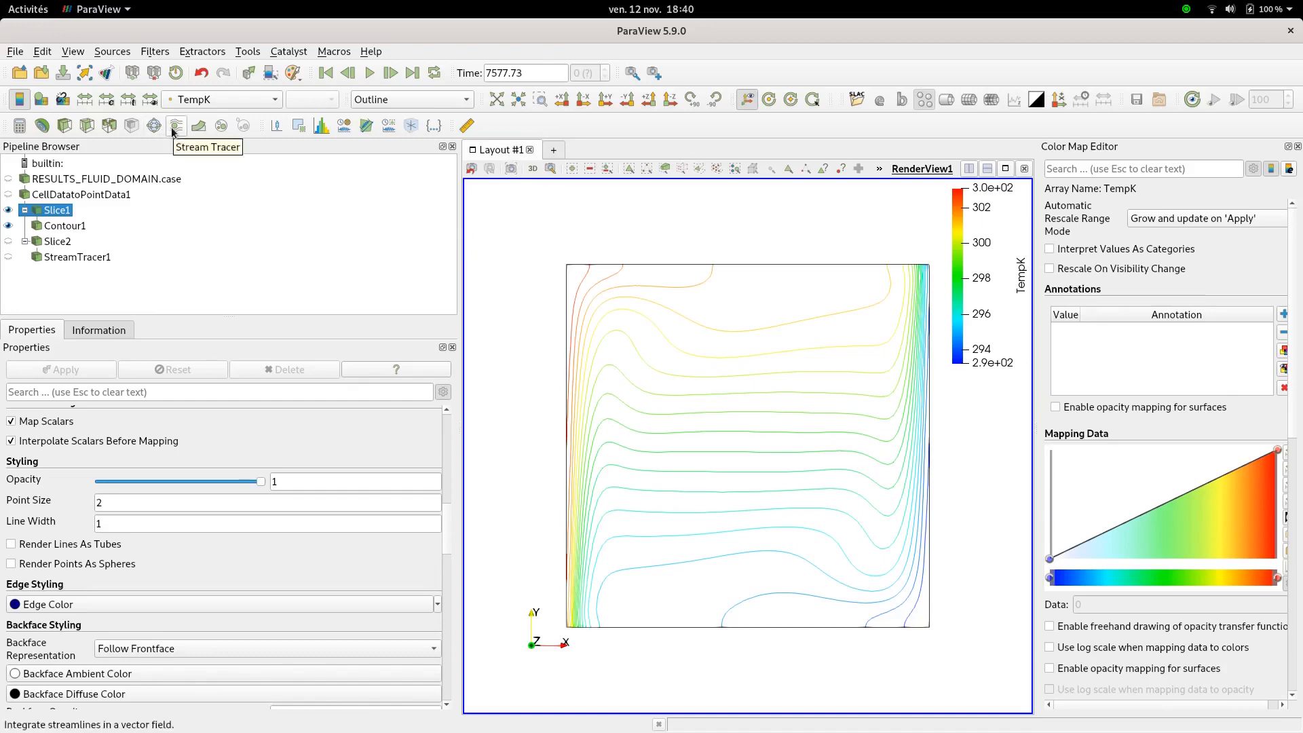
- Hide Slice1 and Contour1, and show the Slice2 outline with the StreamTracer1 velocity streamlines
{"action": "left_click", "coordinate": [8, 210]}
{"action": "left_click", "coordinate": [9, 225]}
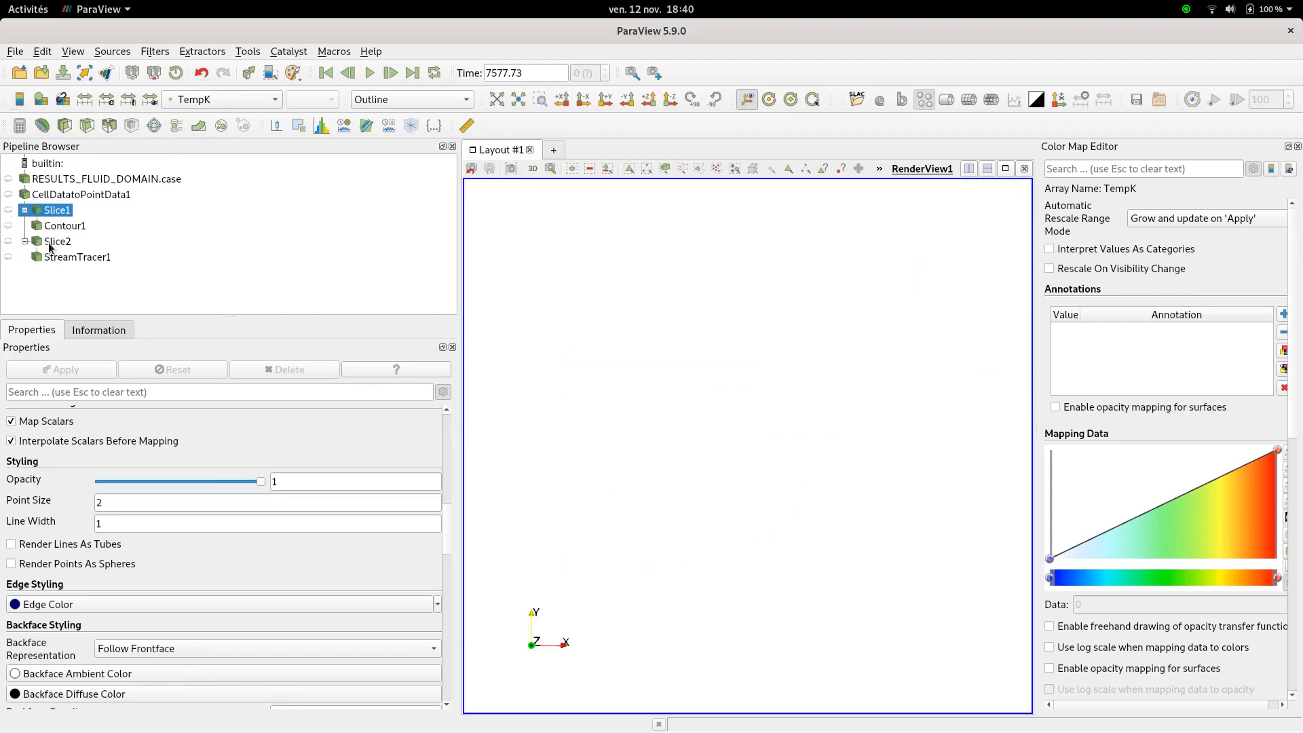
{"action": "left_click", "coordinate": [9, 242]}
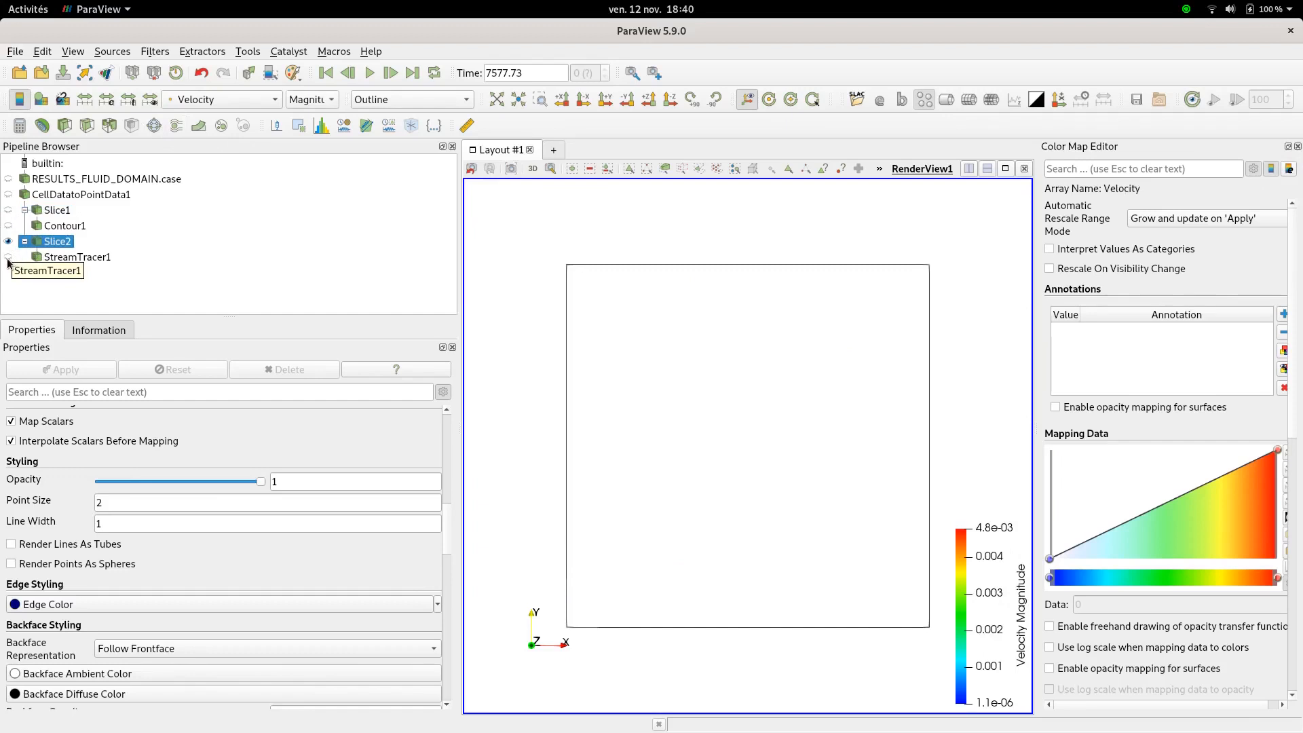
{"action": "left_click", "coordinate": [8, 257]}
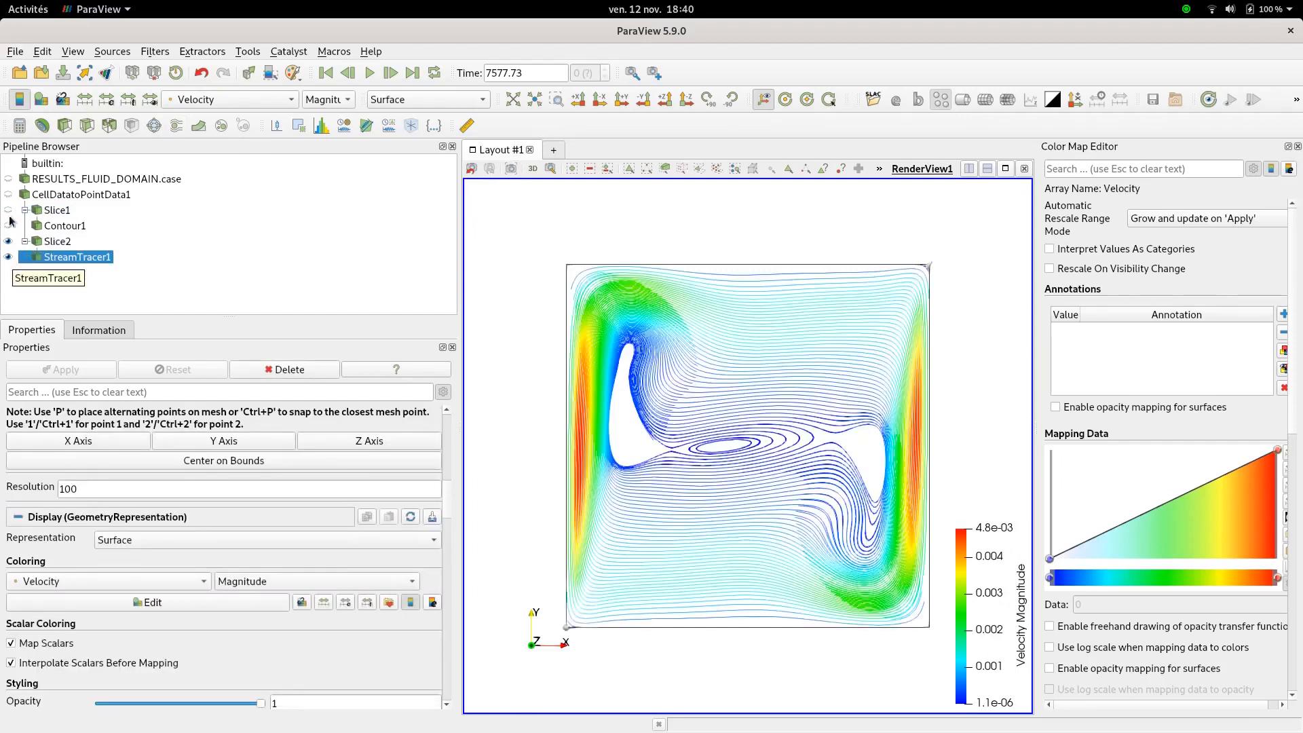